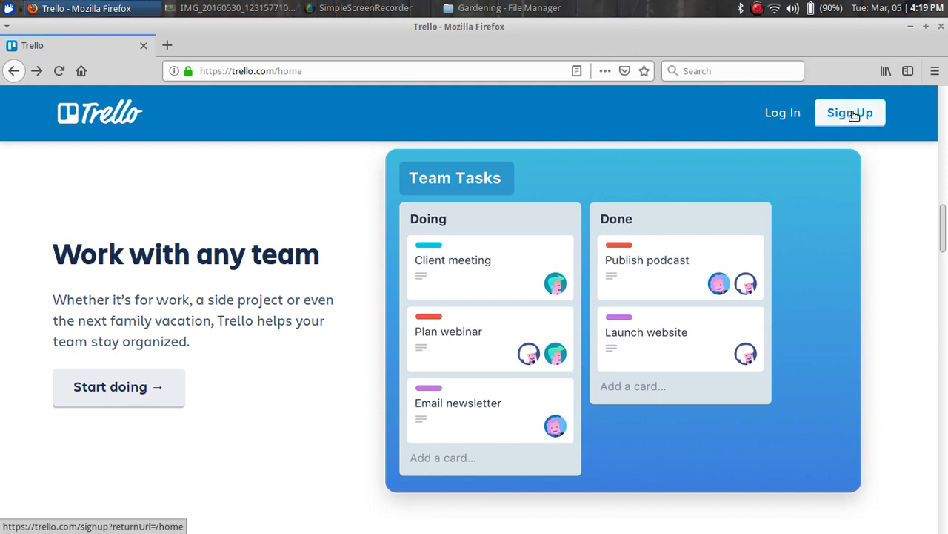
Open the 'Create a Trello Account' sign-up page from the Trello home page
left_click(853, 113)
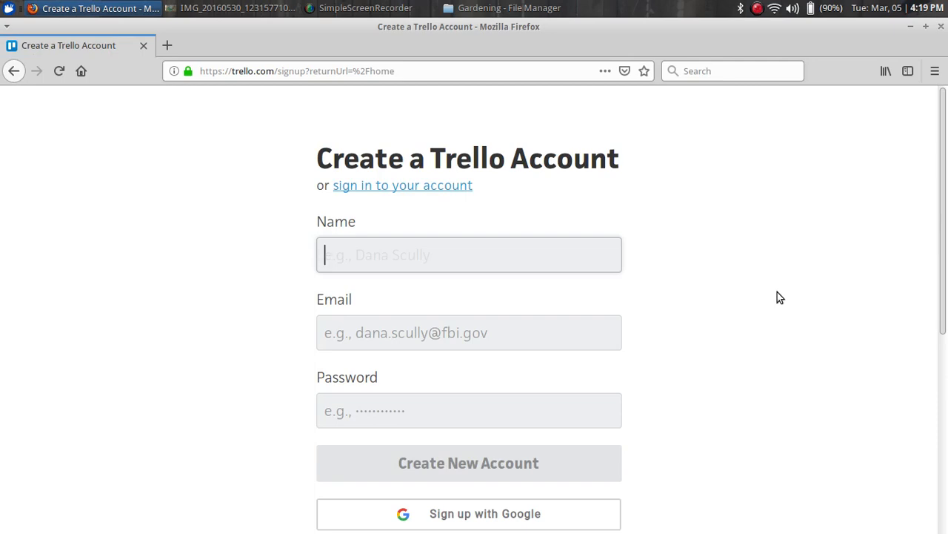
Enter the account holder's name and e-mail address in the sign-up form
type("Gordon-demo")
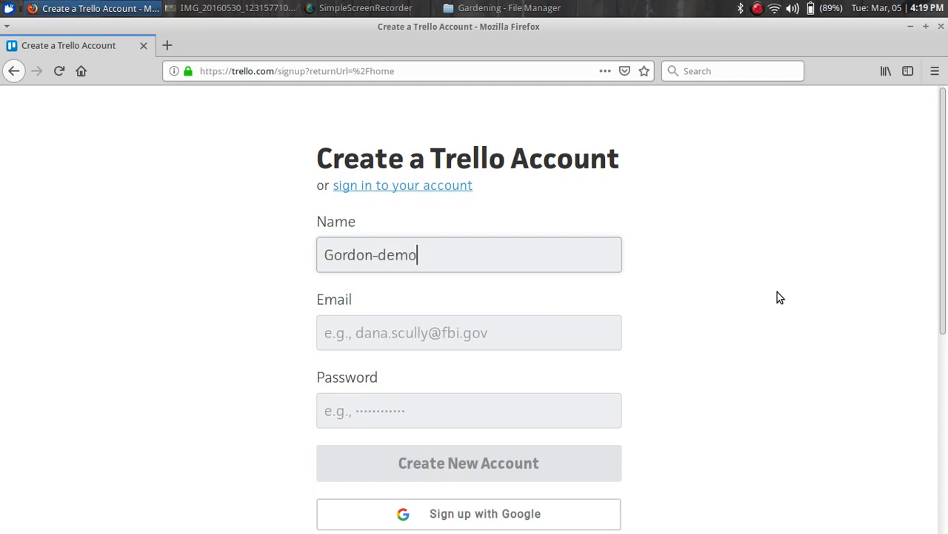
key("Tab")
type("gor")
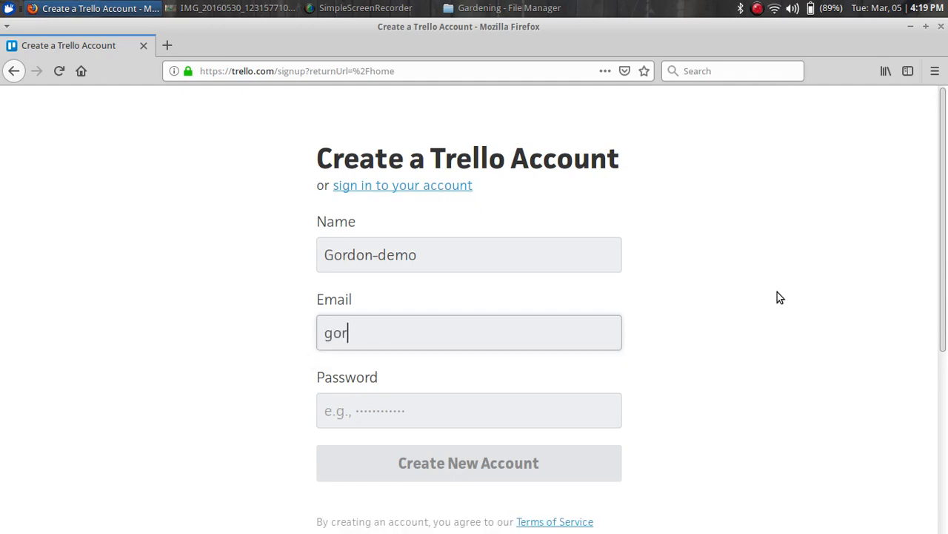
type("donde")
key("BackSpace")
key("BackSpace")
key("BackSpace")
key("BackSpace")
key("BackSpace")
key("BackSpace")
key("BackSpace")
key("BackSpace")
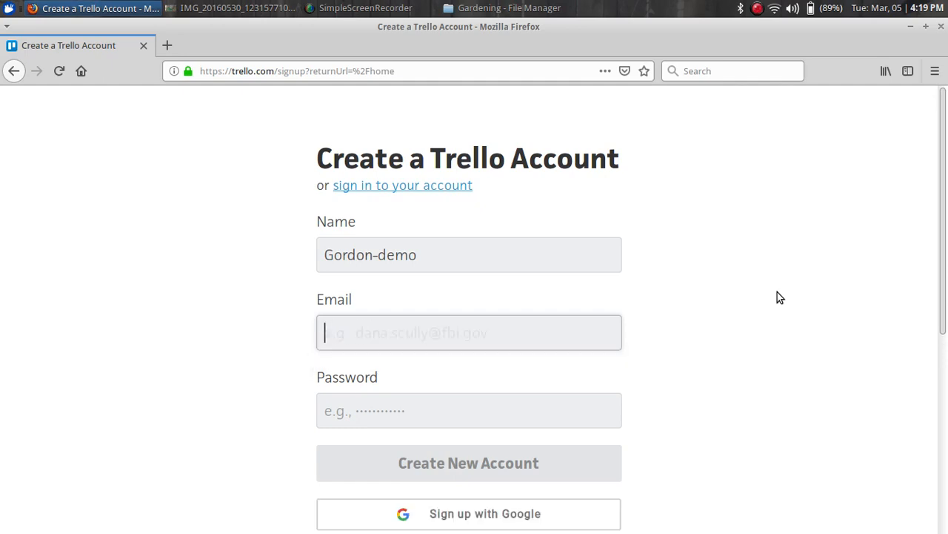
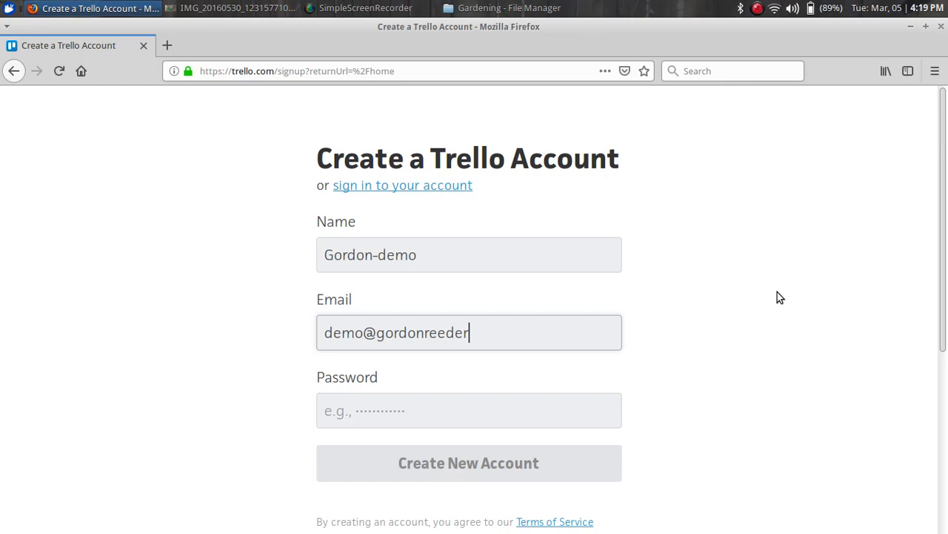
Enter the account password in the Password field
left_click(441, 412)
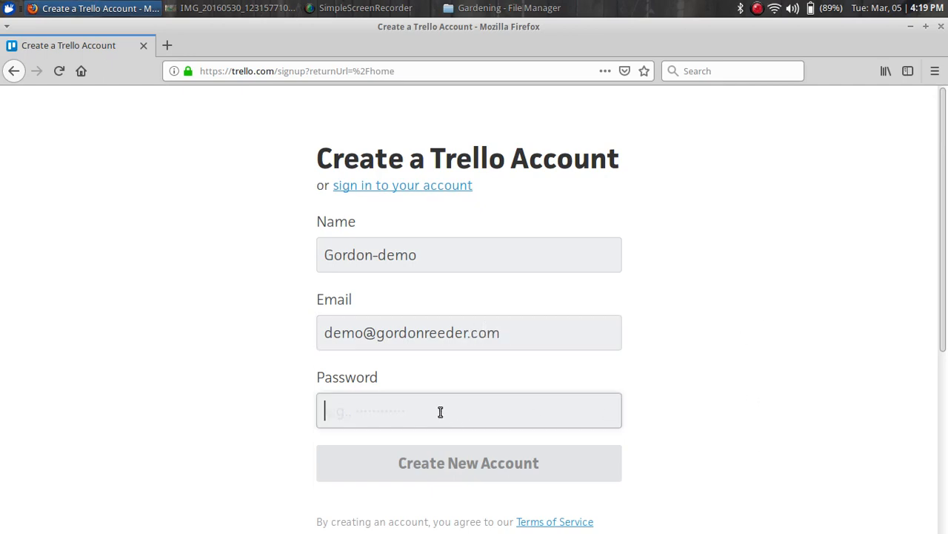
type("••")
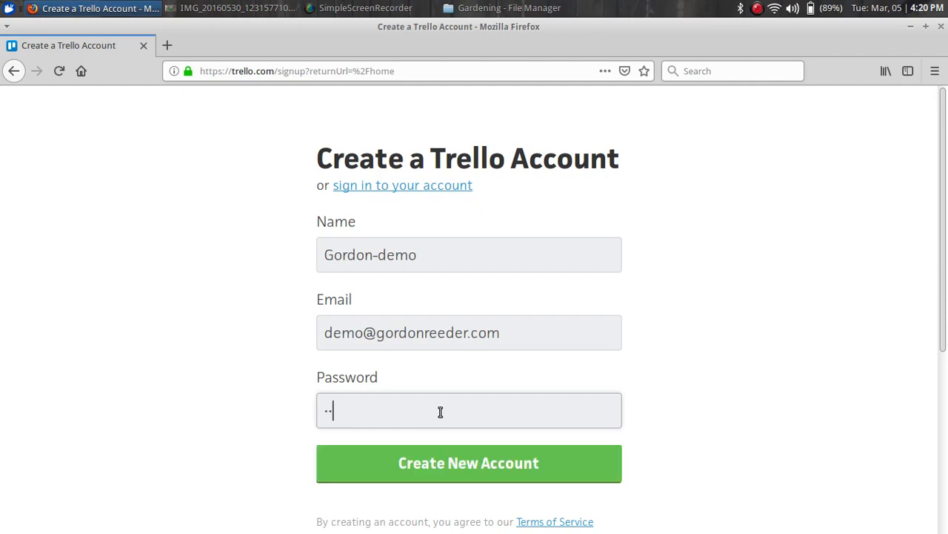
key("BackSpace")
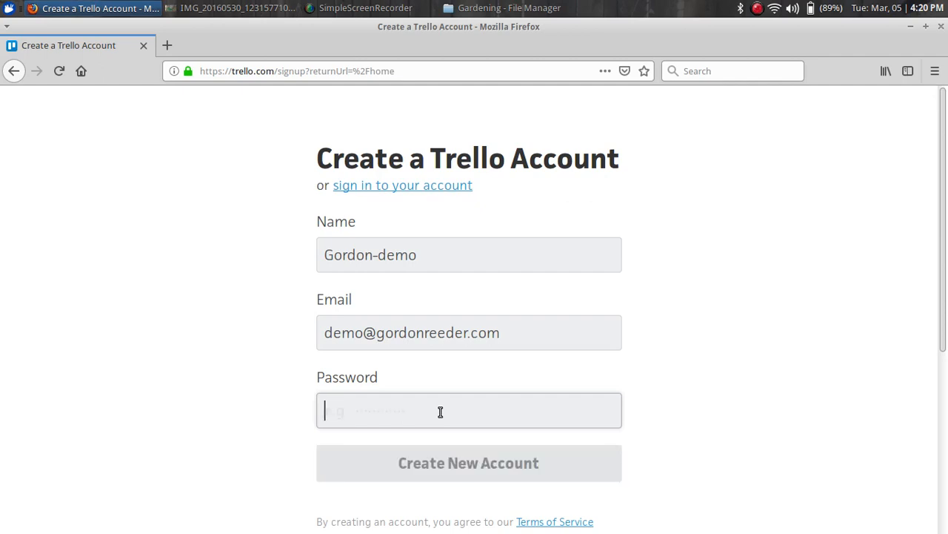
type("••••")
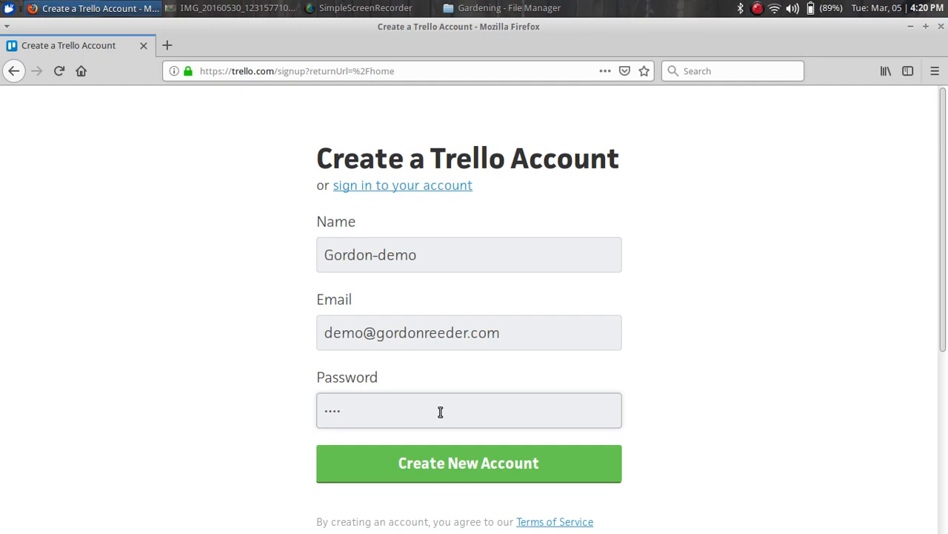
type("••••")
Create the account, decline saving the login in the browser, and go to the boards area
left_click(457, 461)
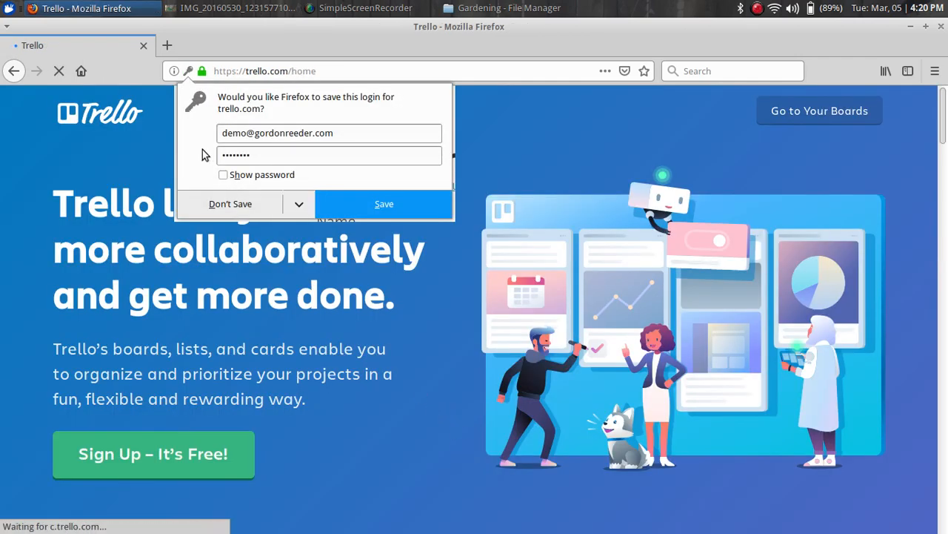
left_click(217, 203)
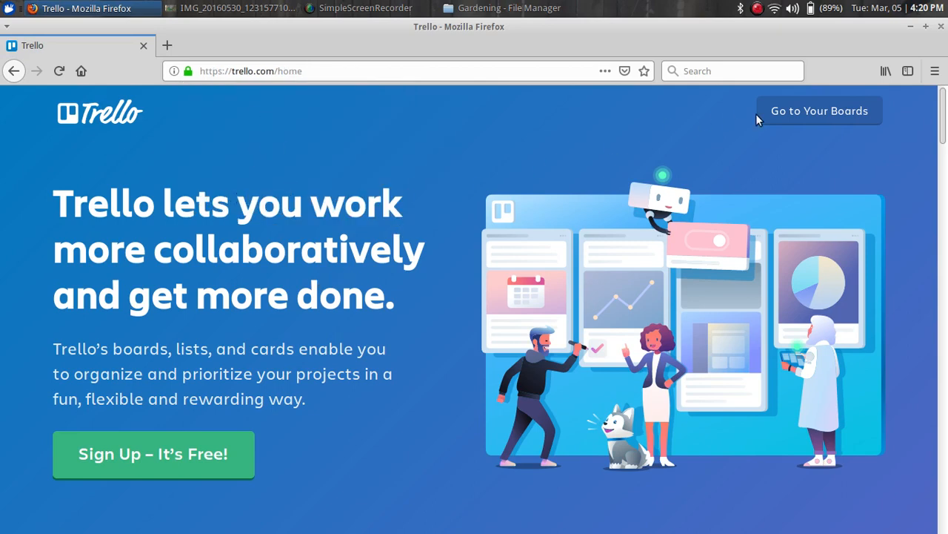
left_click(823, 113)
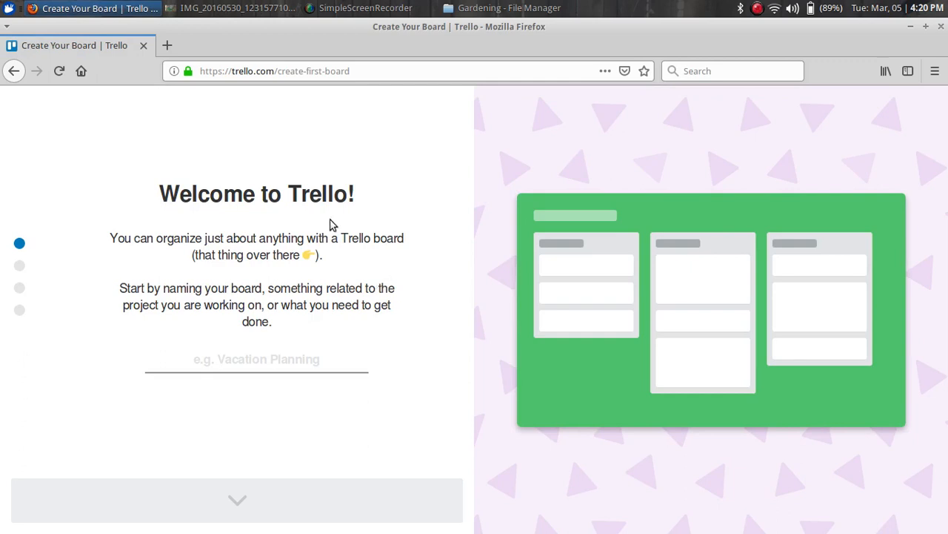
Name the first board 'Garden' and continue
left_click(259, 359)
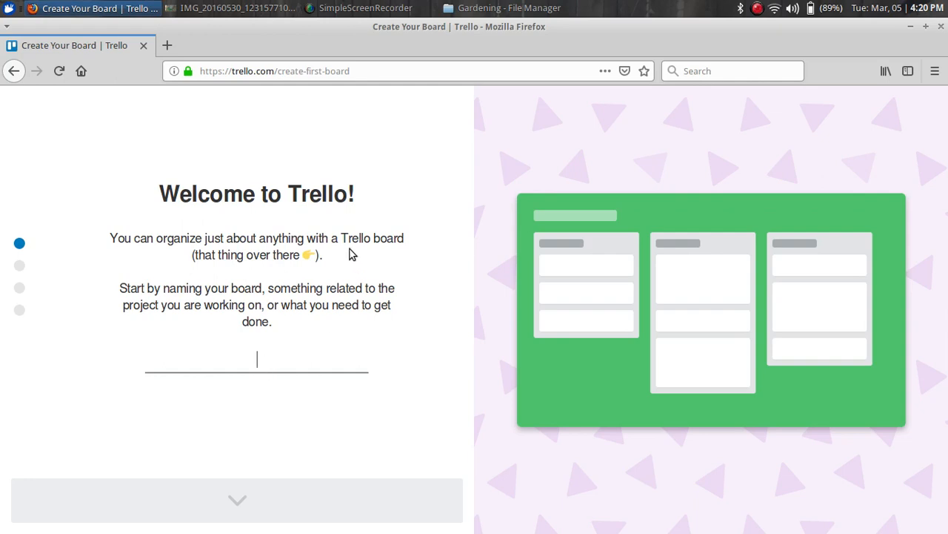
type("G")
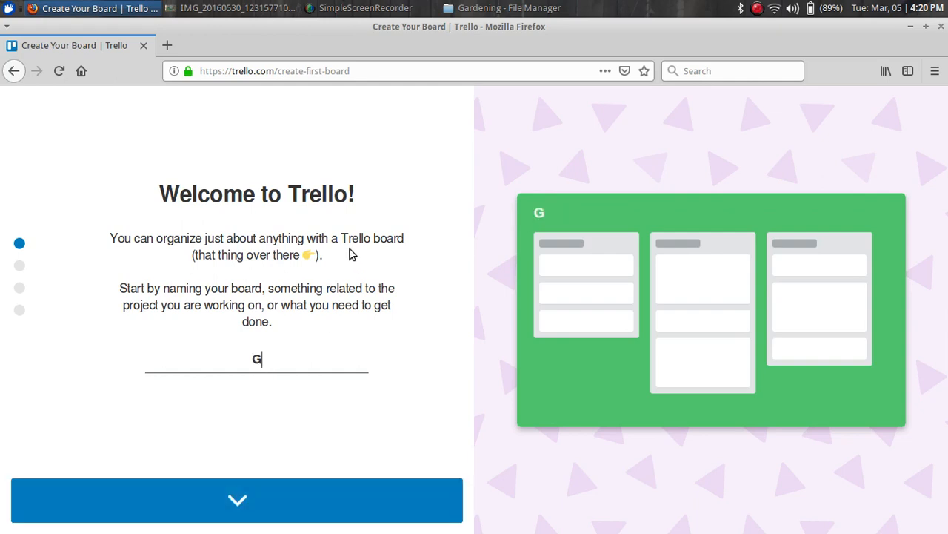
type("arden")
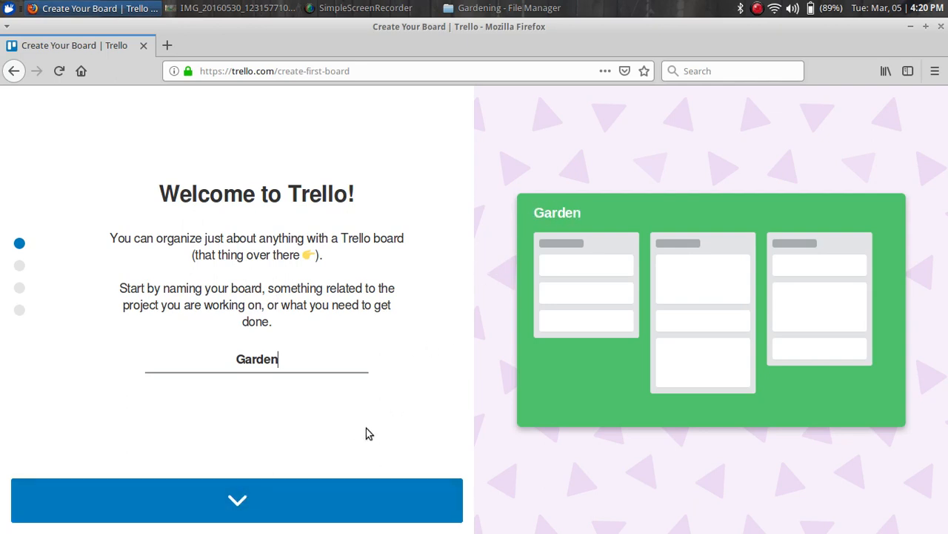
left_click(267, 491)
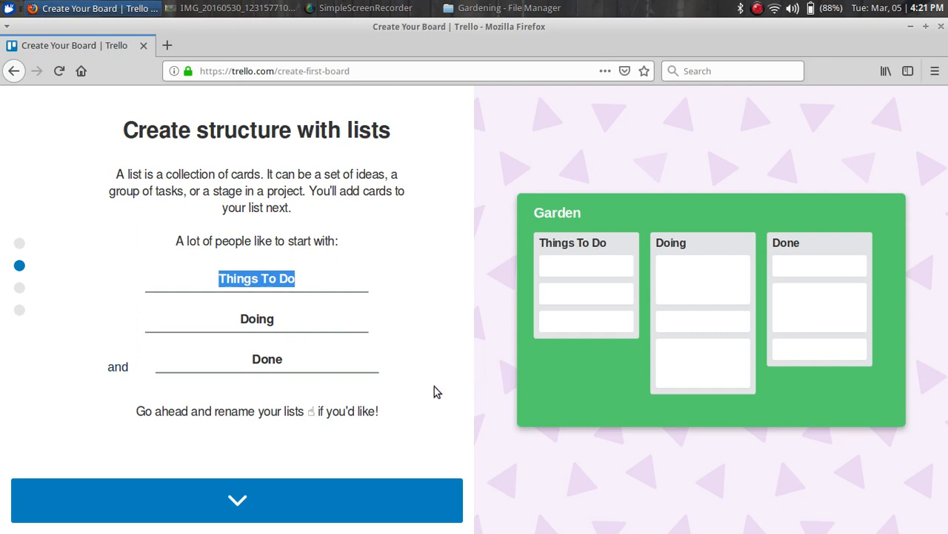
Keep the default lists, add a first card 'Do this', skip the checklist, and open the board
left_click(250, 501)
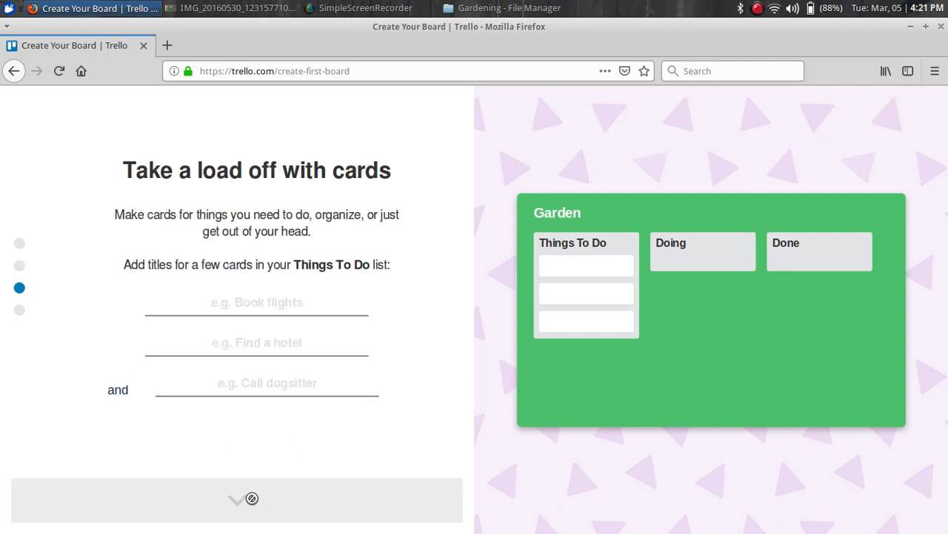
left_click(274, 309)
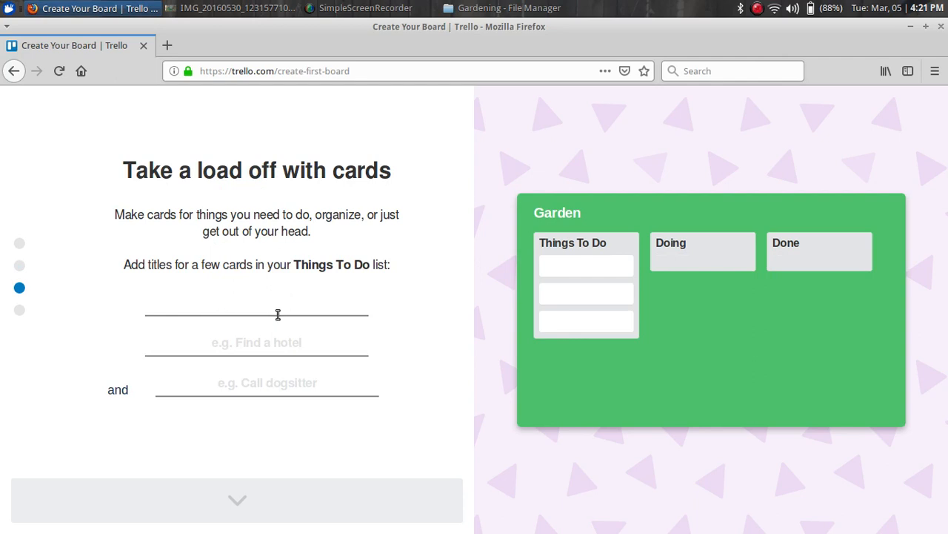
type("Do this")
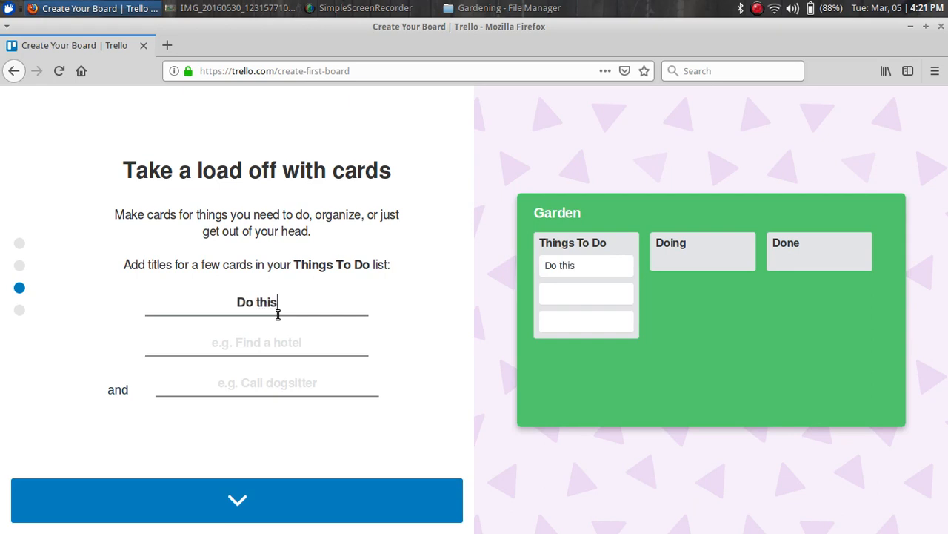
key("Return")
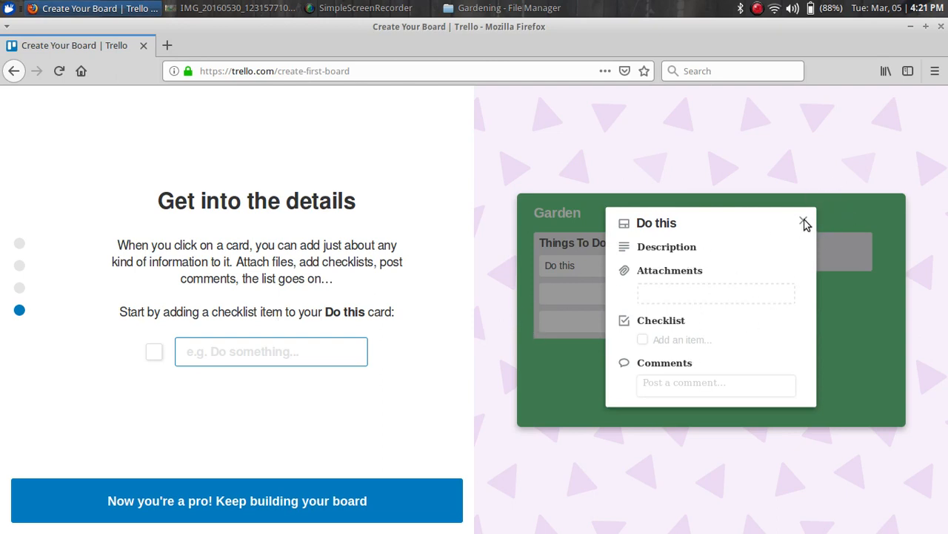
left_click(263, 351)
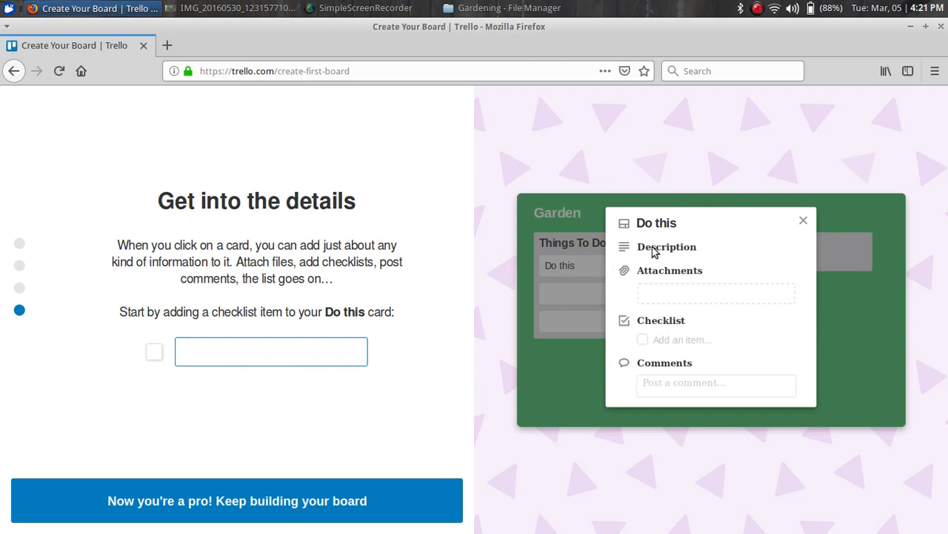
left_click(804, 220)
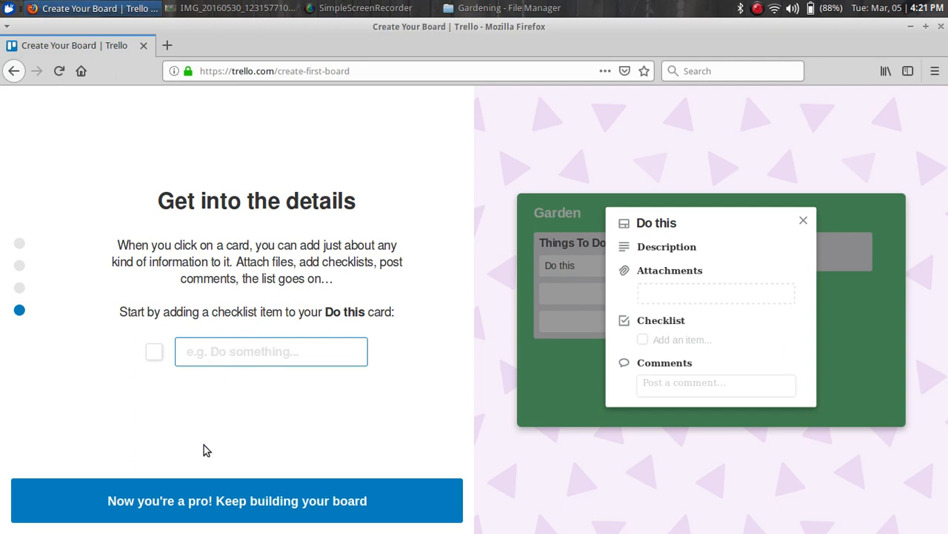
left_click(212, 501)
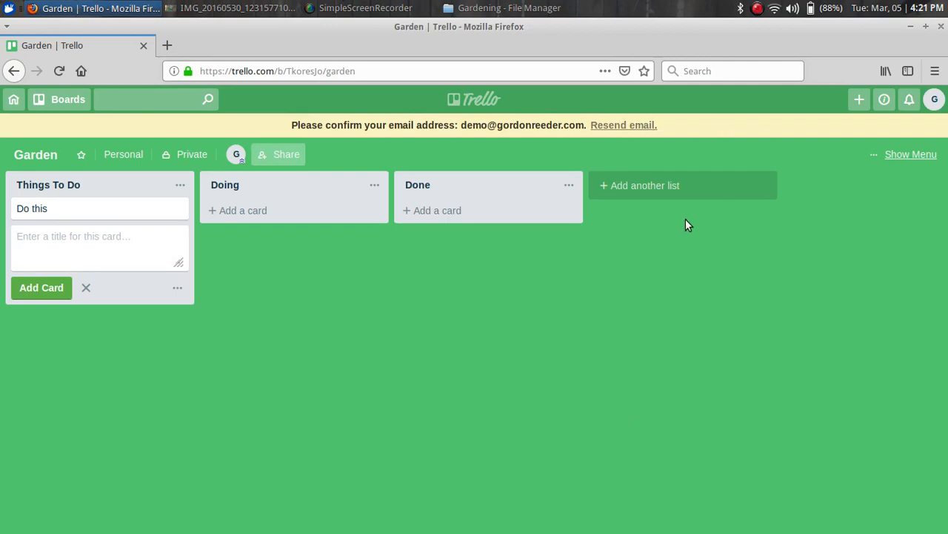
Resend the account confirmation e-mail from the board's banner
left_click_drag(589, 23, 684, 25)
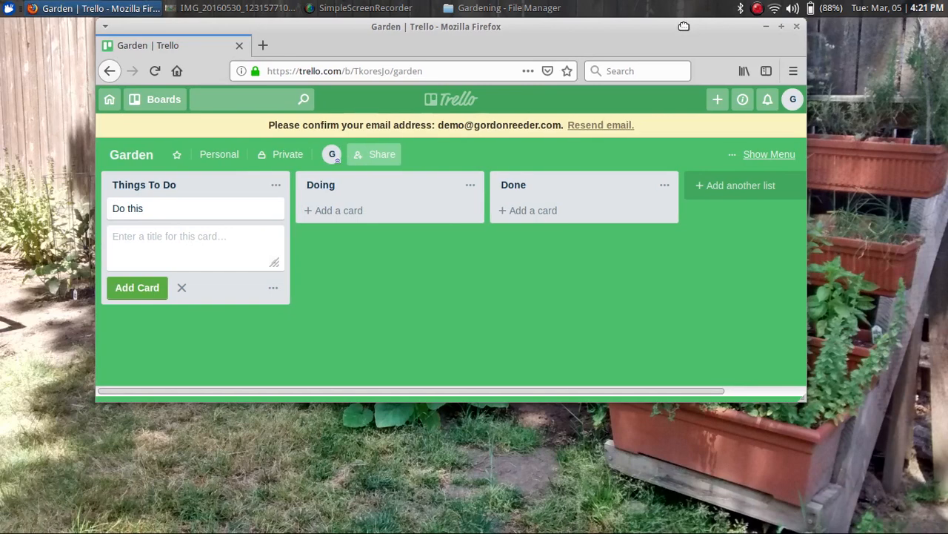
left_click(781, 28)
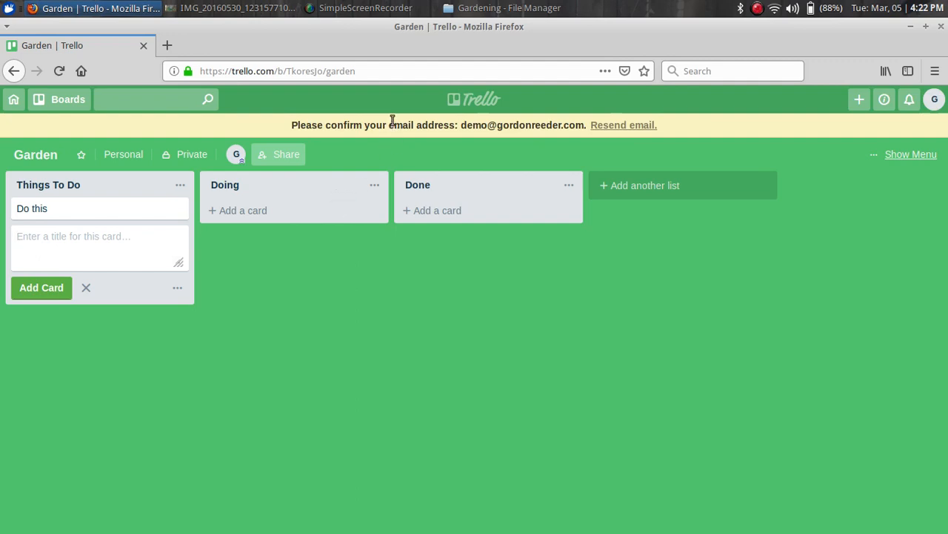
left_click(635, 126)
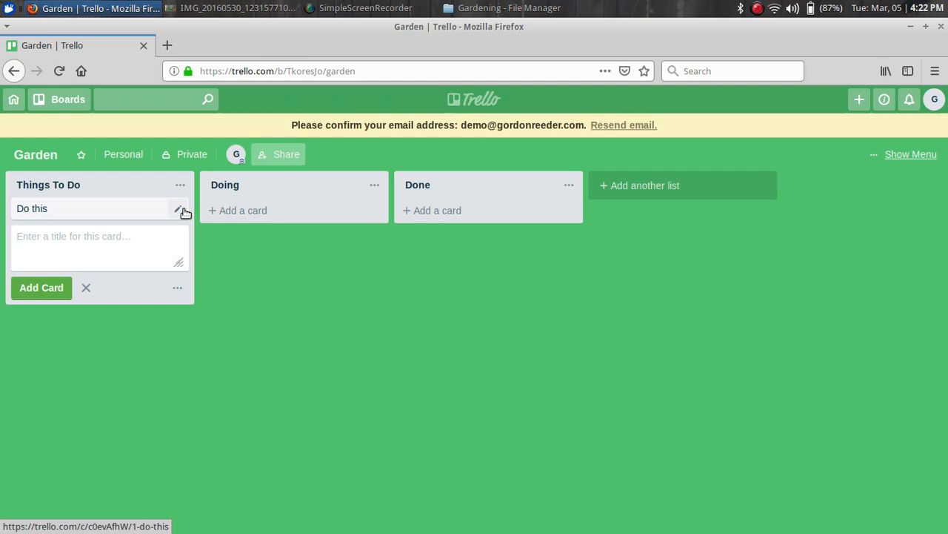
Add the cards 'Plan garden layout' and 'Cleanout planter beds' to Things To Do
type("Plan gar")
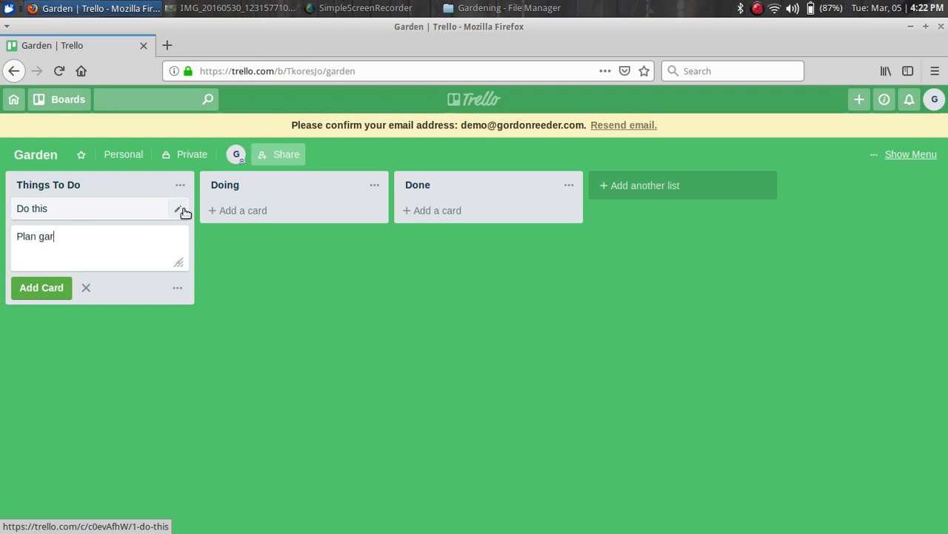
type("den layout")
key("Return")
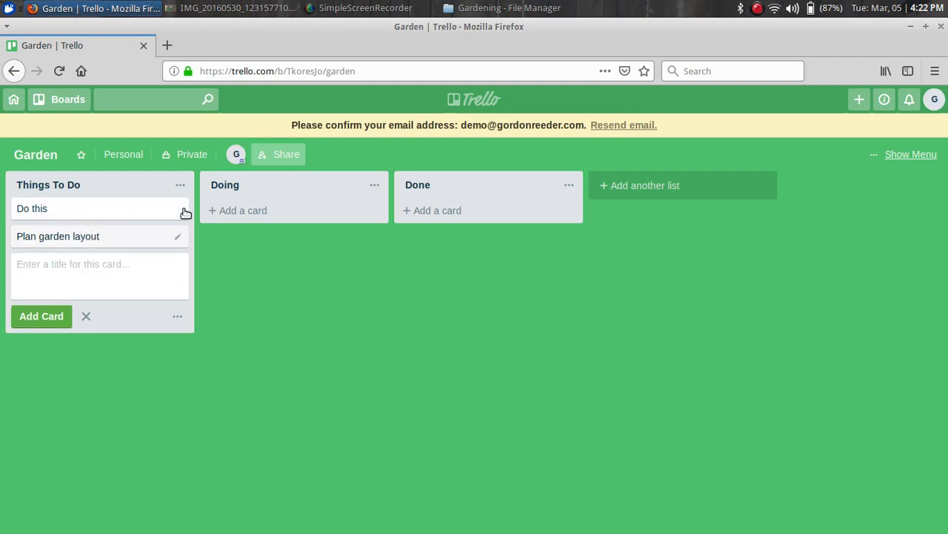
type("Clea")
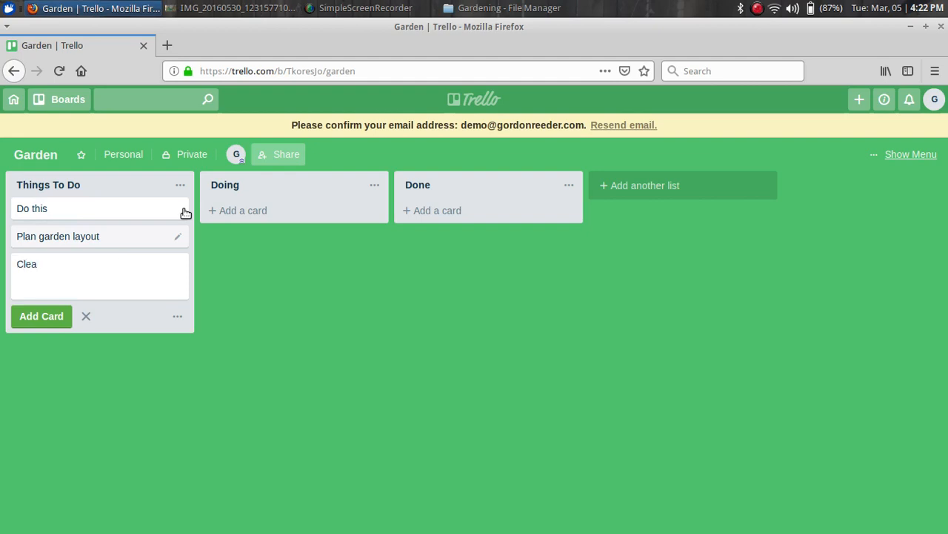
type("nout planter beds")
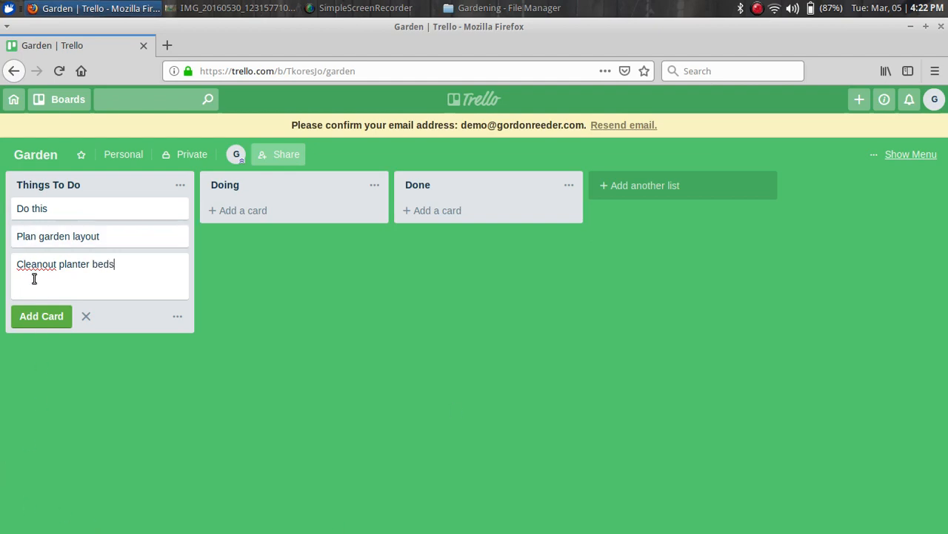
left_click(41, 319)
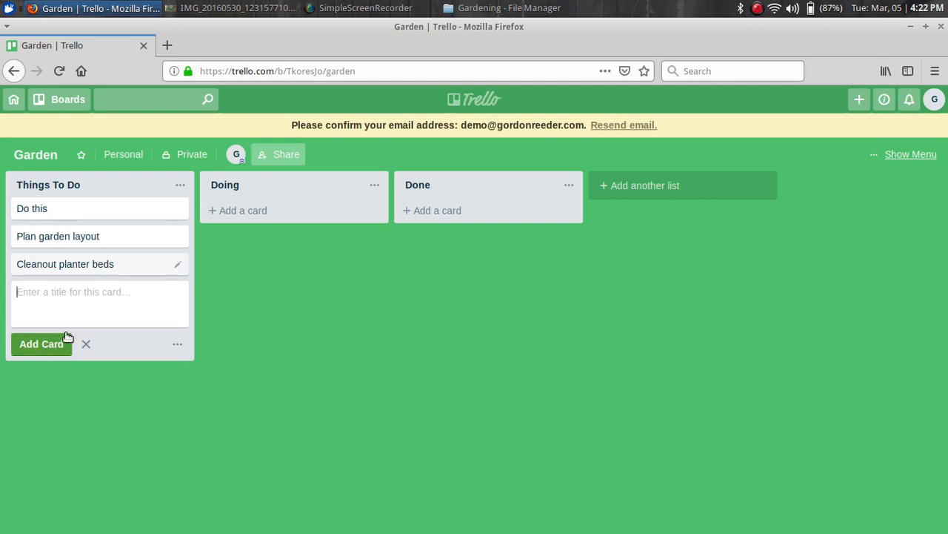
left_click(66, 337)
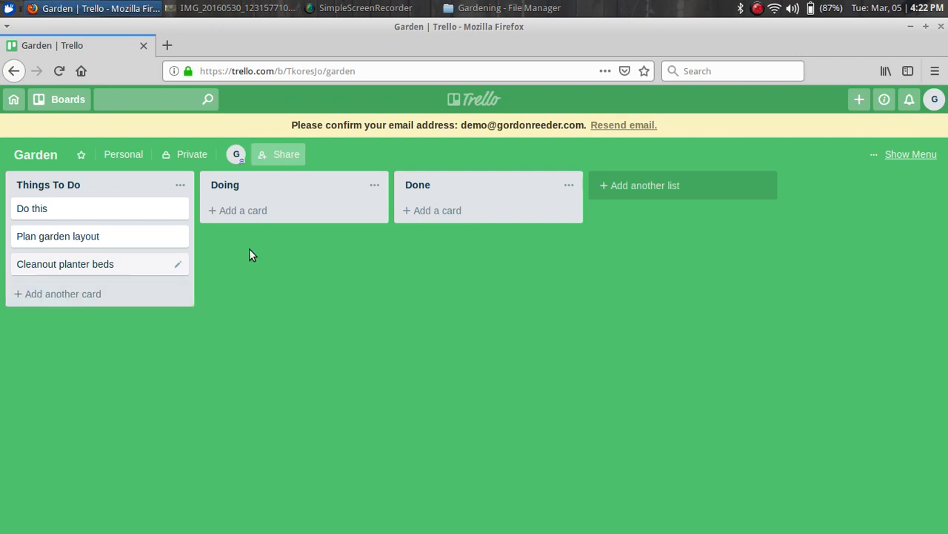
Move the 'Do this' card into Done and add a new list called Plants
left_click_drag(21, 208, 457, 220)
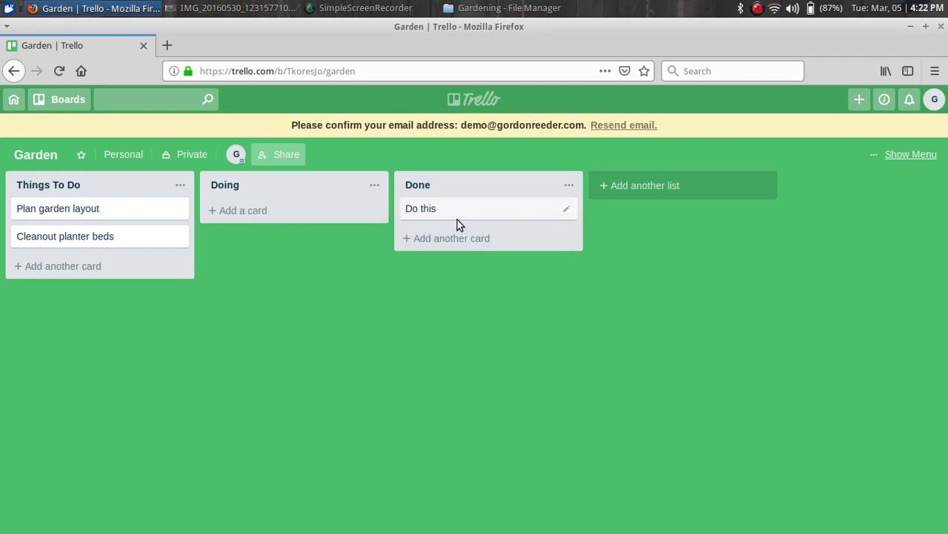
left_click(649, 188)
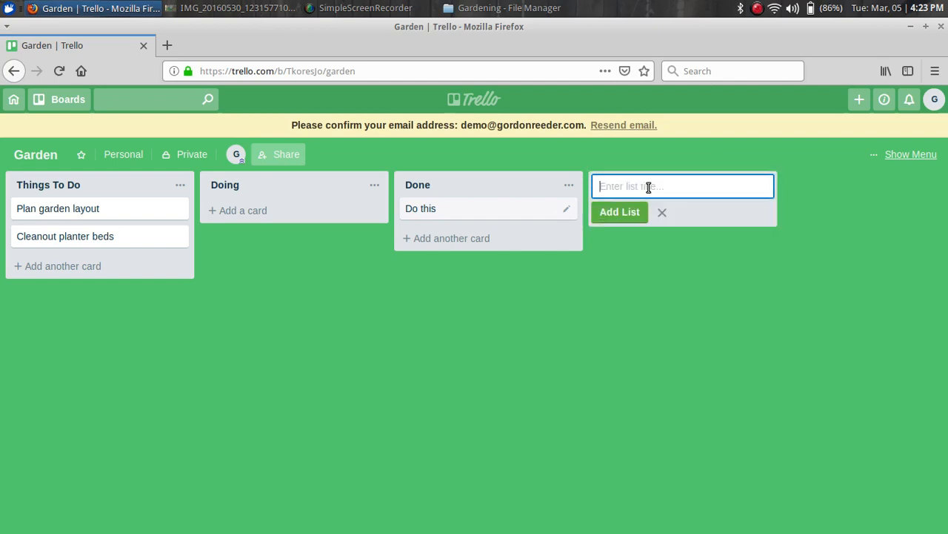
type("Plants")
key("Return")
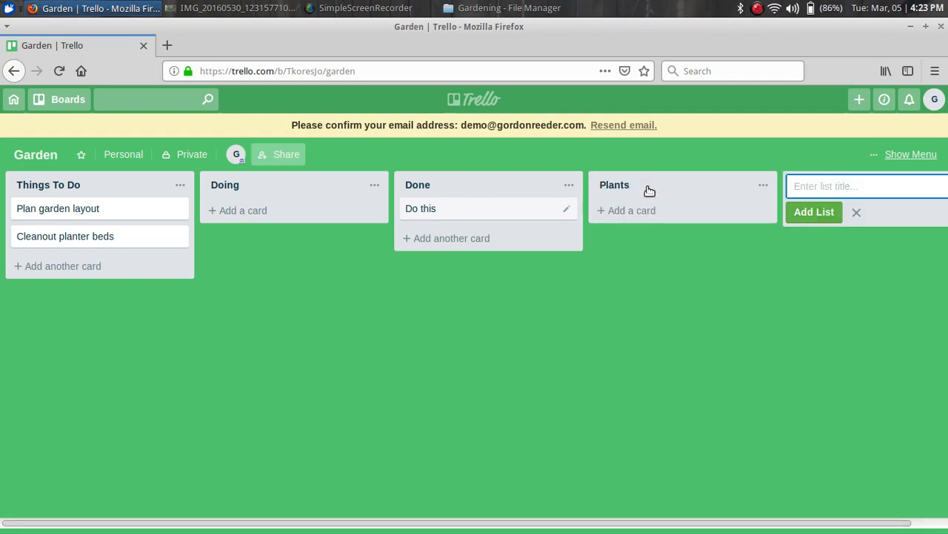
Add the lists Sow seeds, Plant Outside and Growing after Plants
type("Sow seeds")
key("Return")
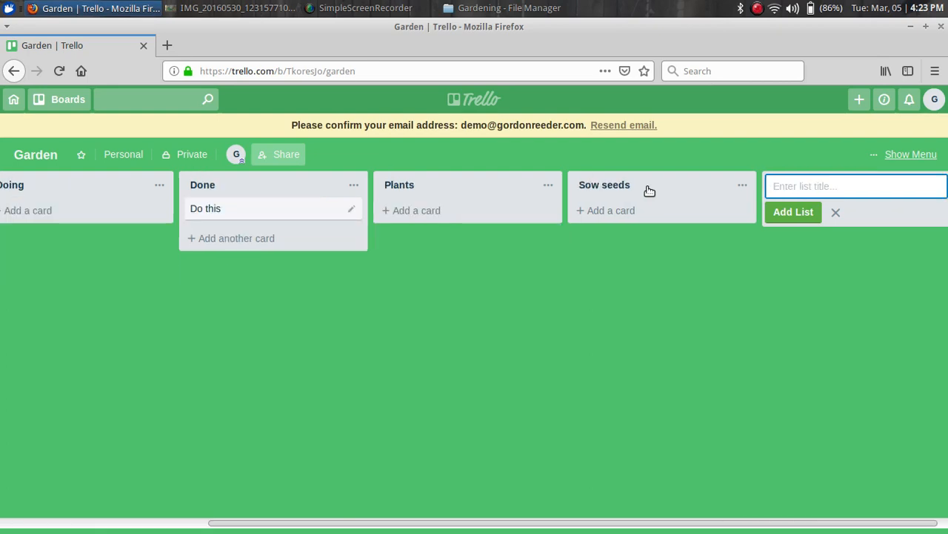
type("Plant Outs")
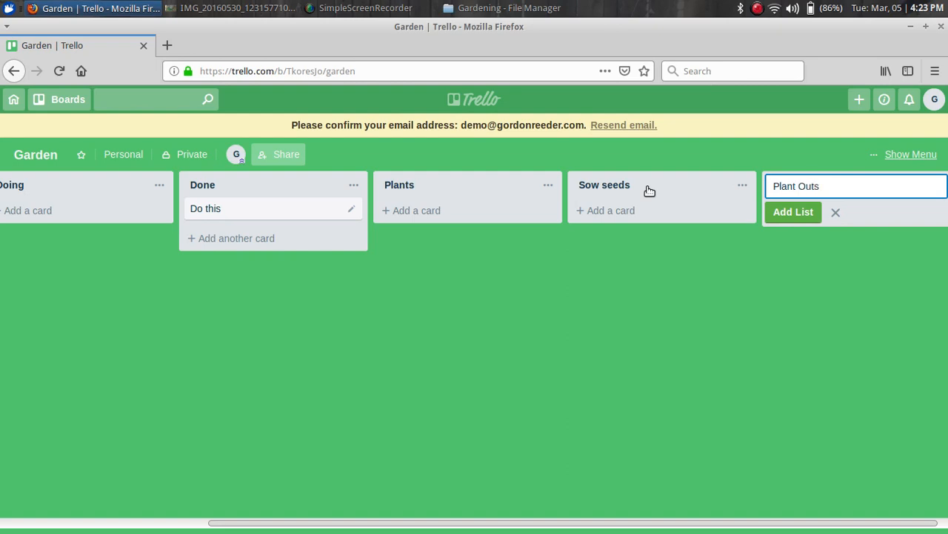
type("ide")
key("Return")
type("Growing")
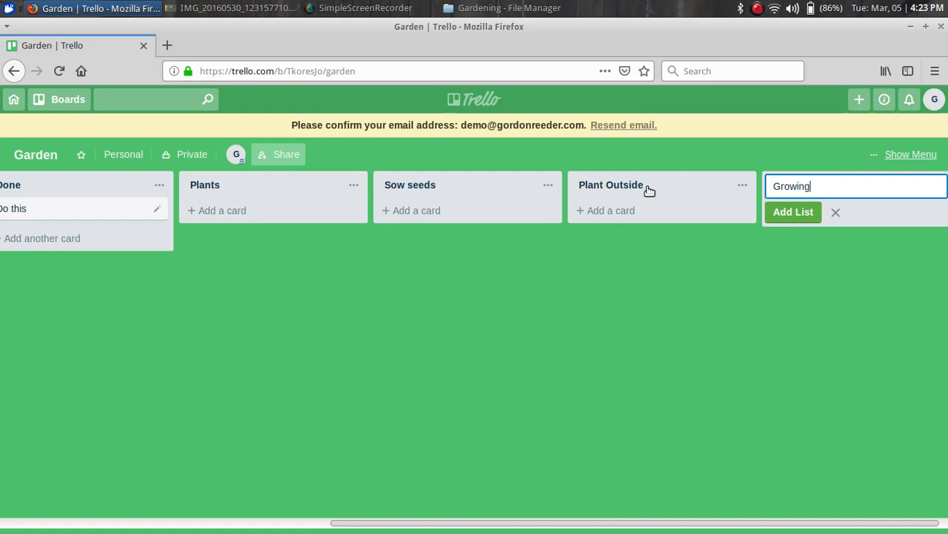
key("Return")
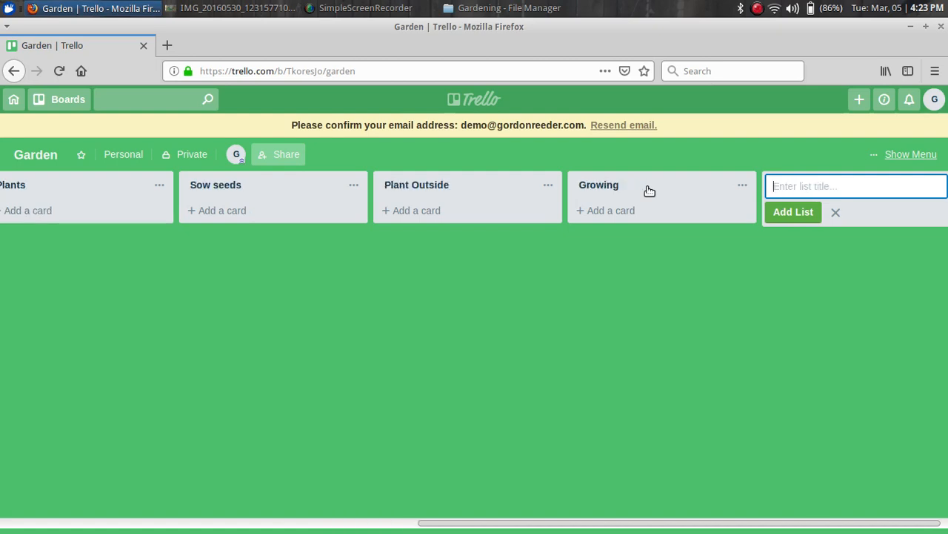
key("Escape")
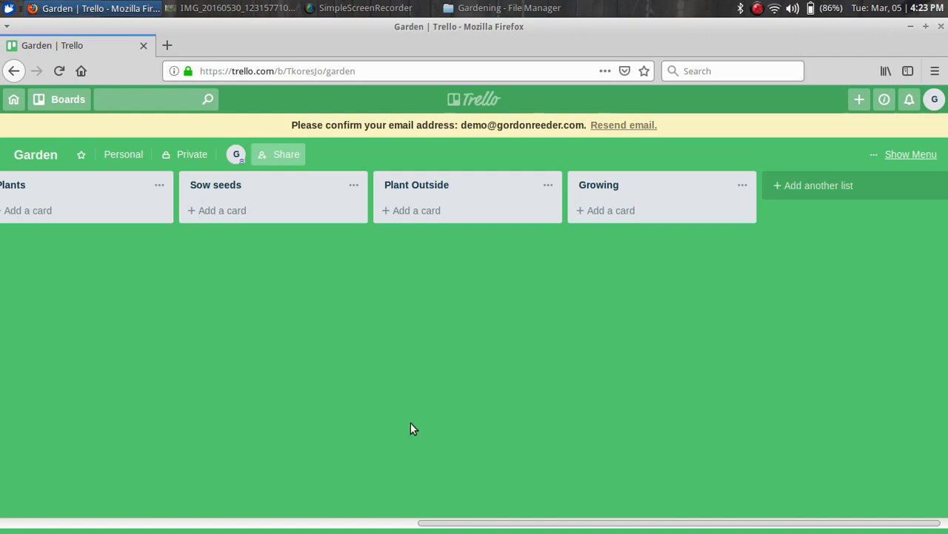
Drag the Done list to the far right of the board, after Growing
left_click_drag(445, 525, 265, 522)
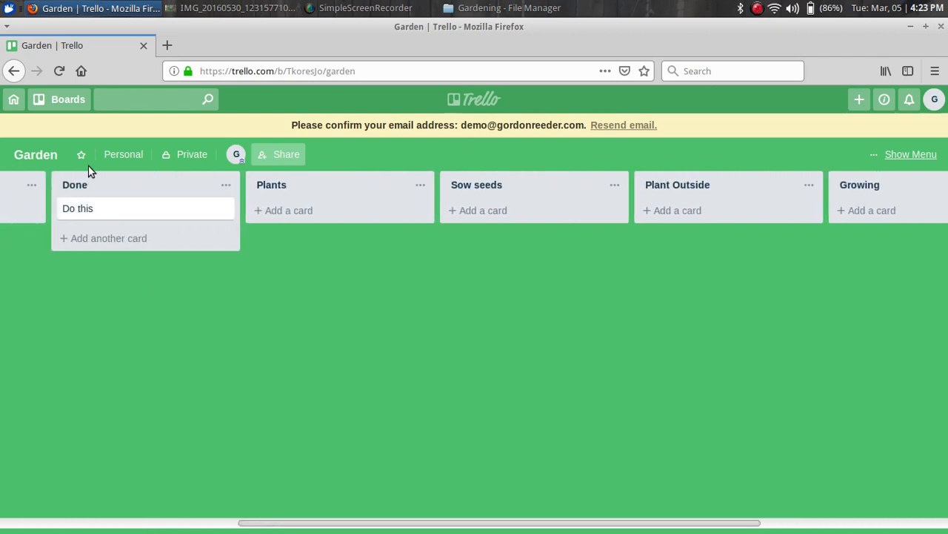
left_click_drag(93, 190, 787, 193)
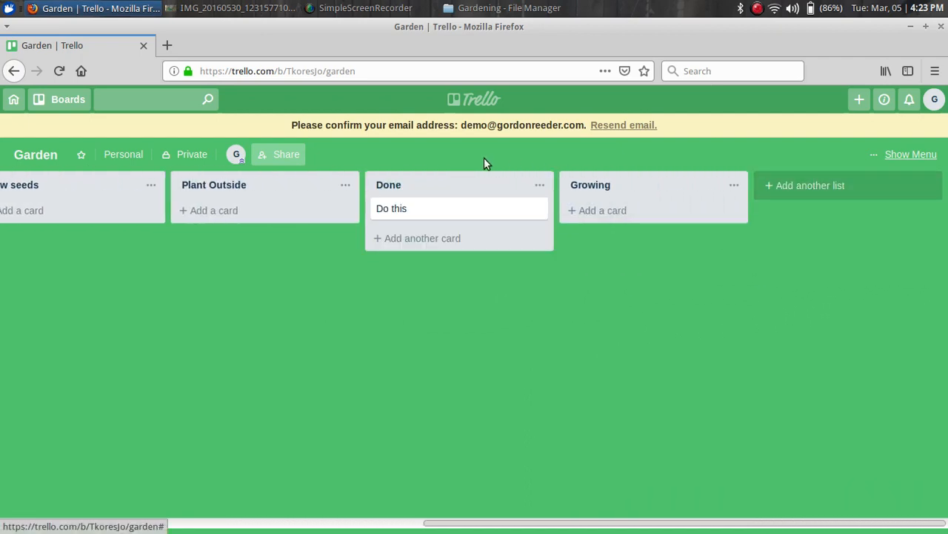
left_click_drag(464, 186, 745, 205)
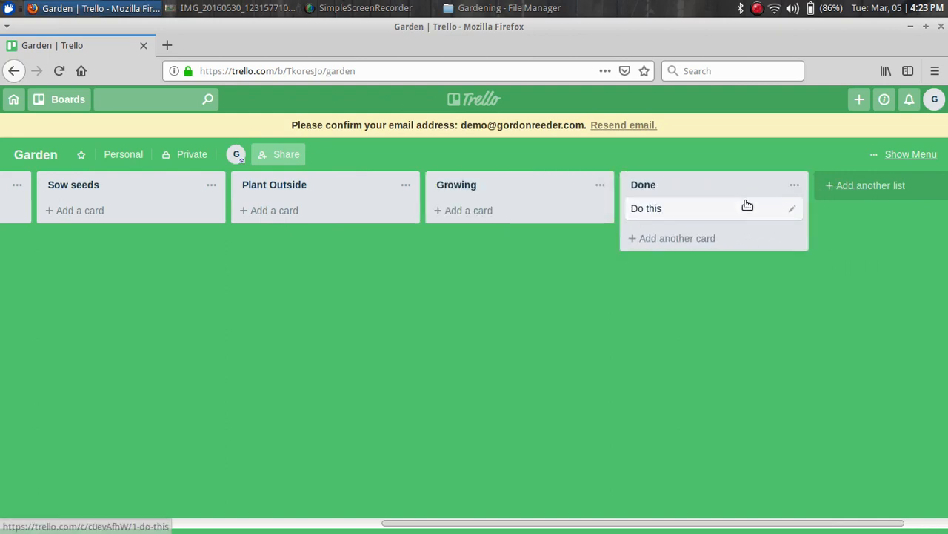
left_click_drag(468, 527, 263, 490)
Add Lettuce, Tomatoes and Snow Peas cards to the Plants list
left_click(191, 211)
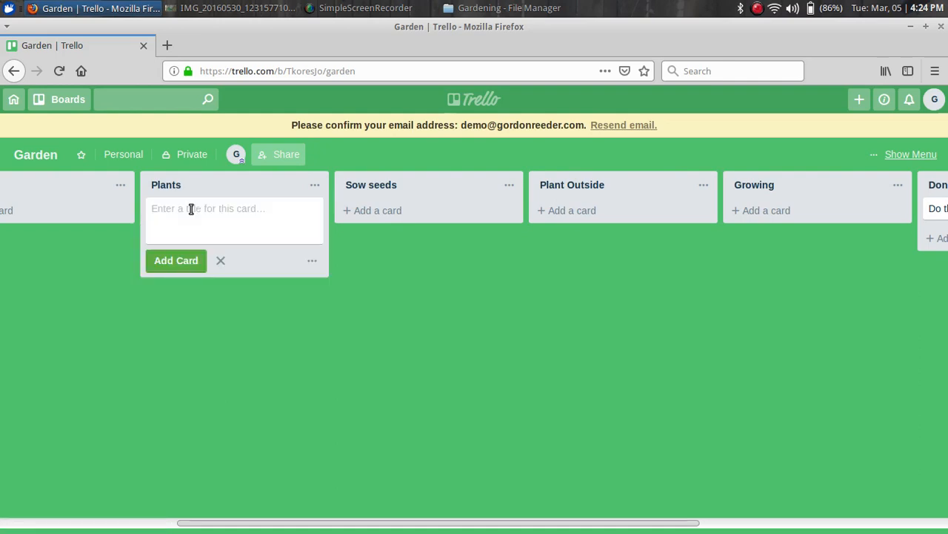
type("Lettuce")
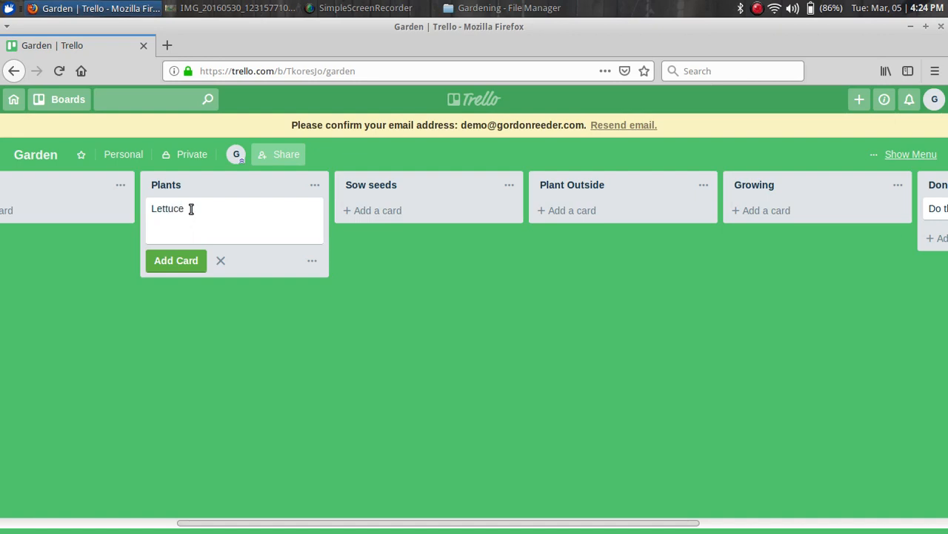
key("Return")
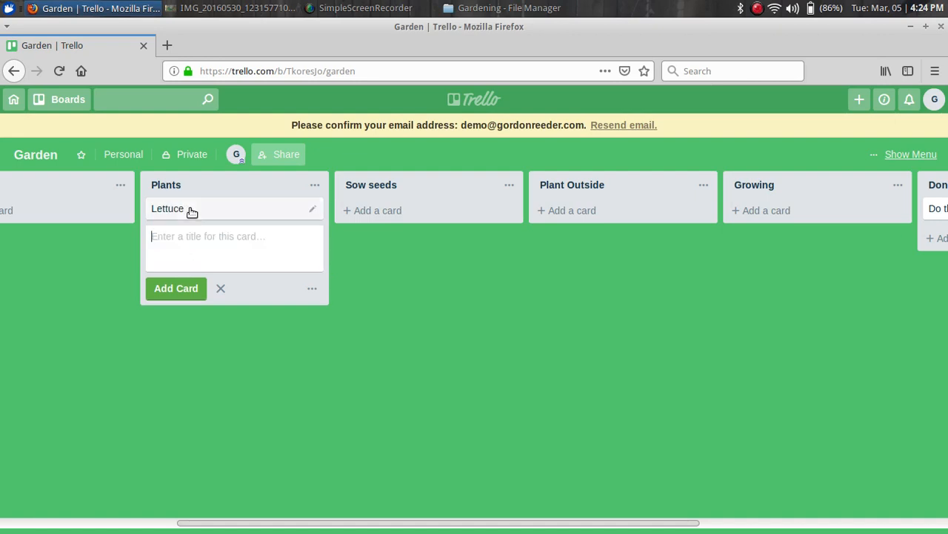
type("Tomatoes")
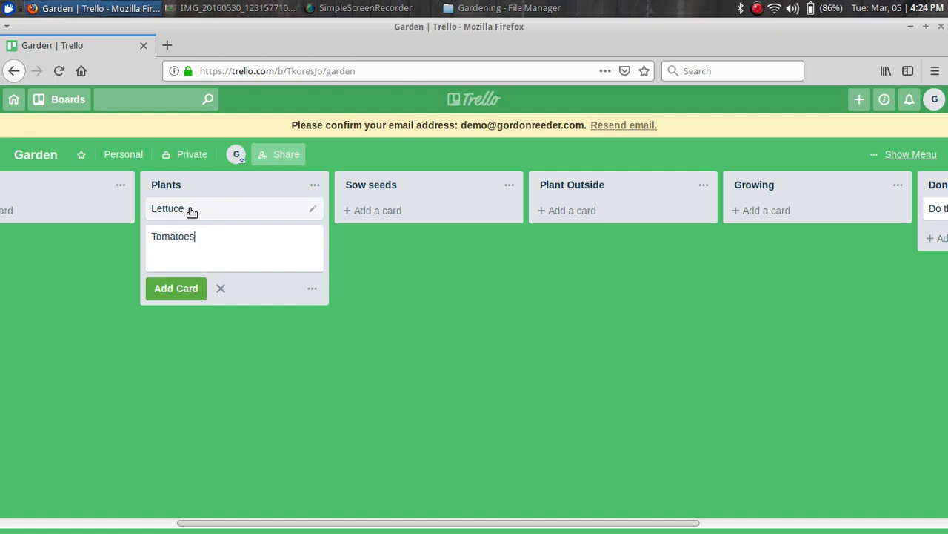
key("Return")
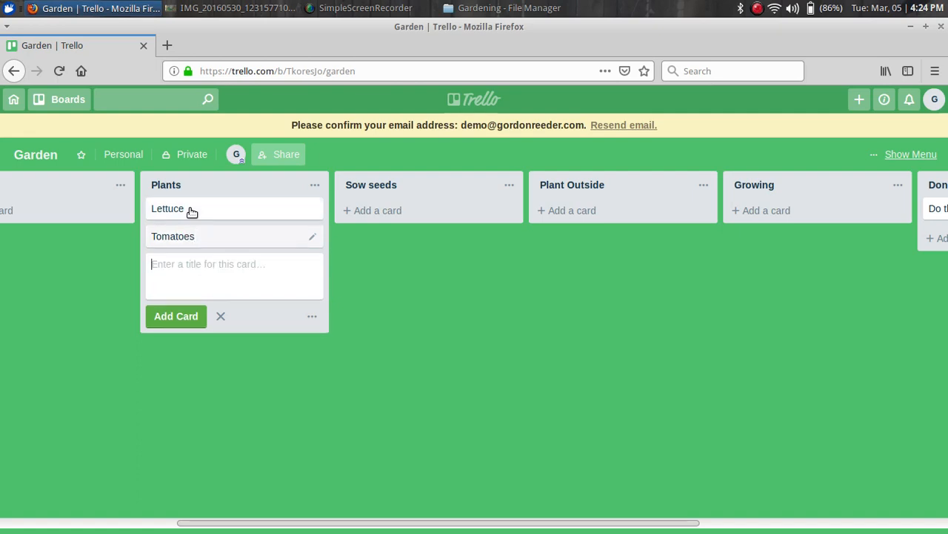
type("Sno")
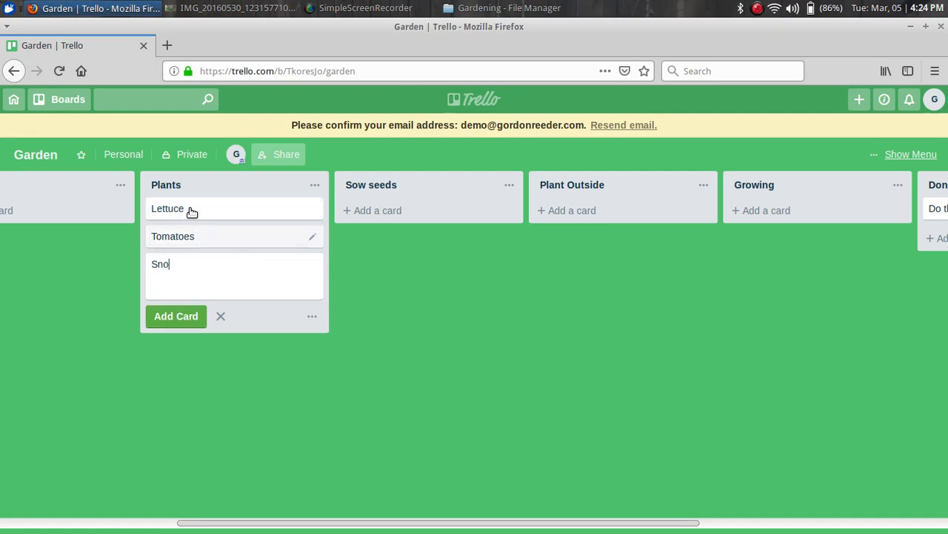
type("w Peas")
key("Return")
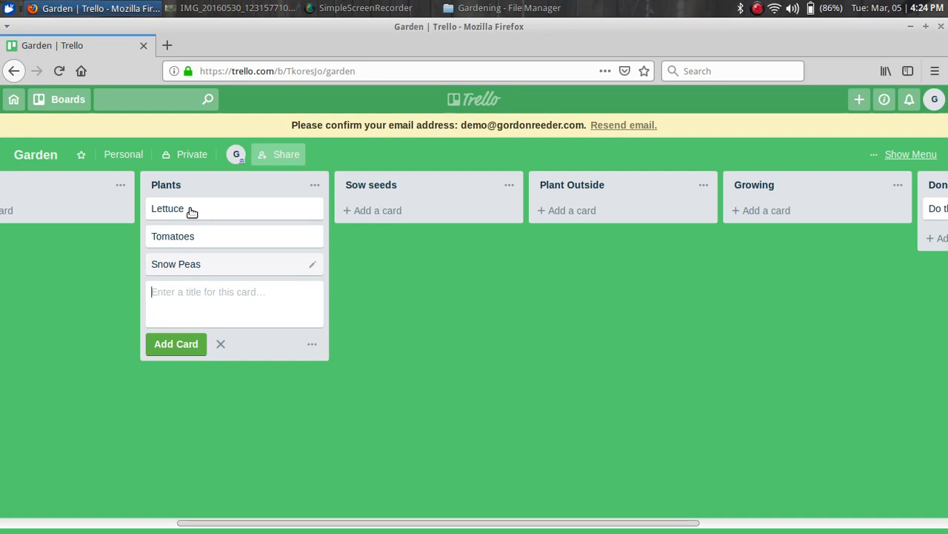
Add Carrots and Squash cards to Plants, then open the Lettuce card
type("Carrots")
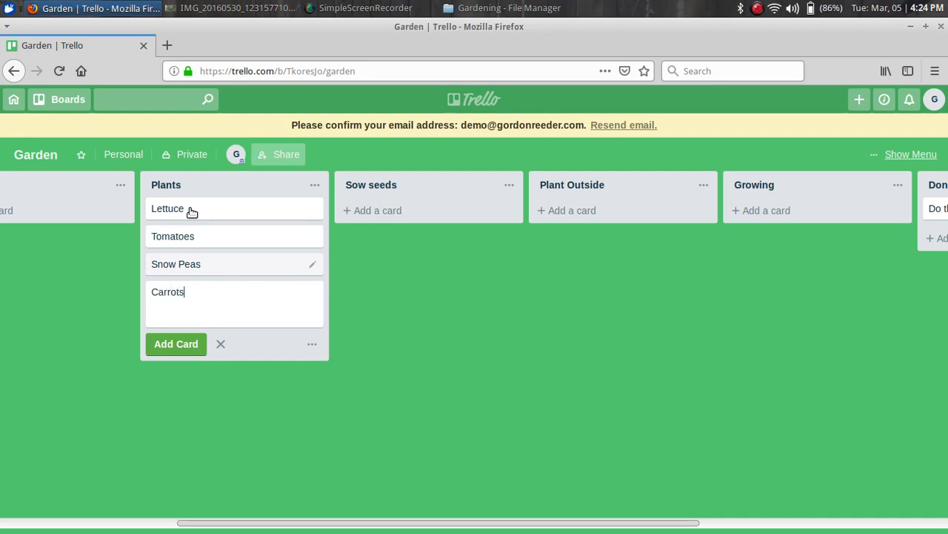
key("Return")
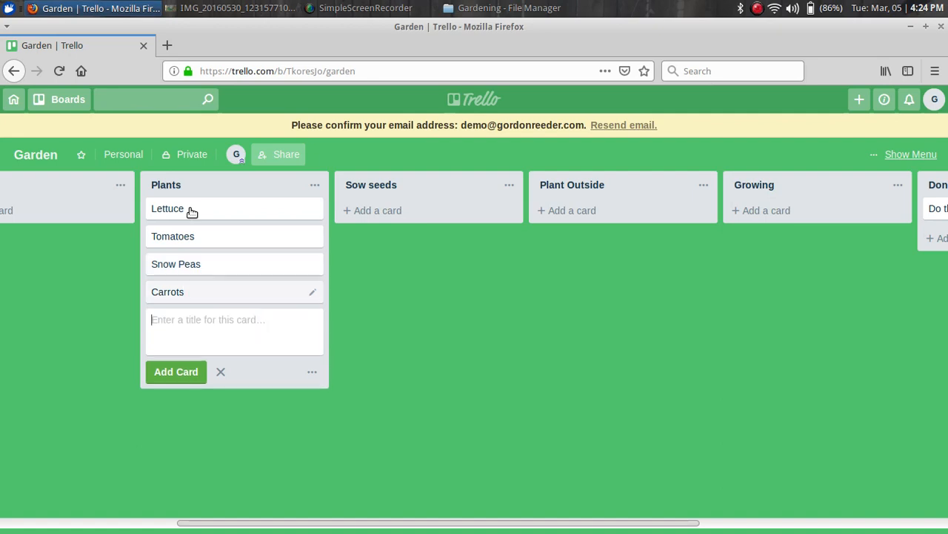
type("Squash")
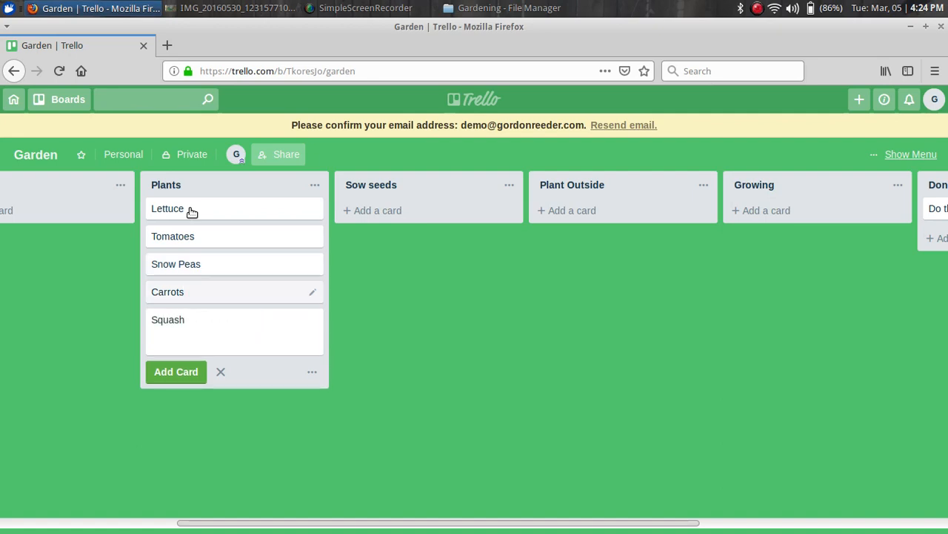
key("Return")
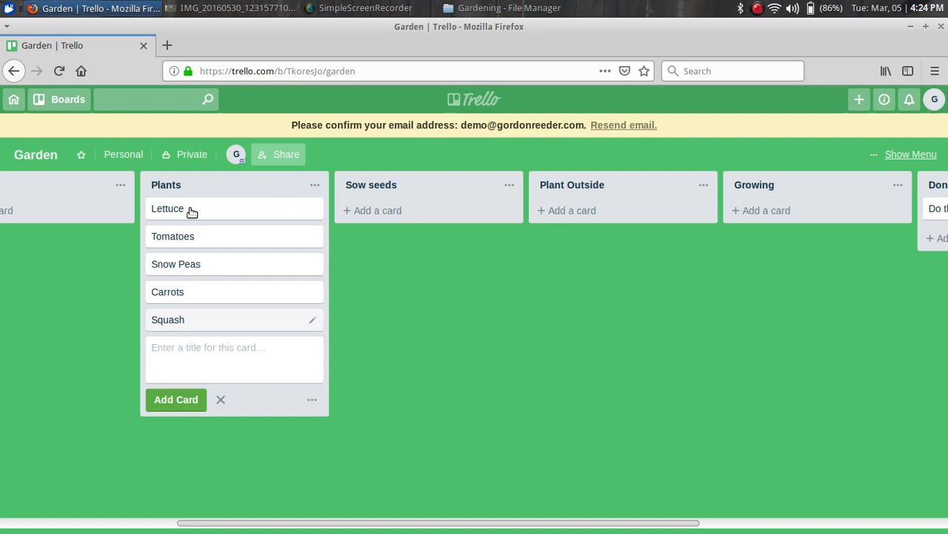
key("Escape")
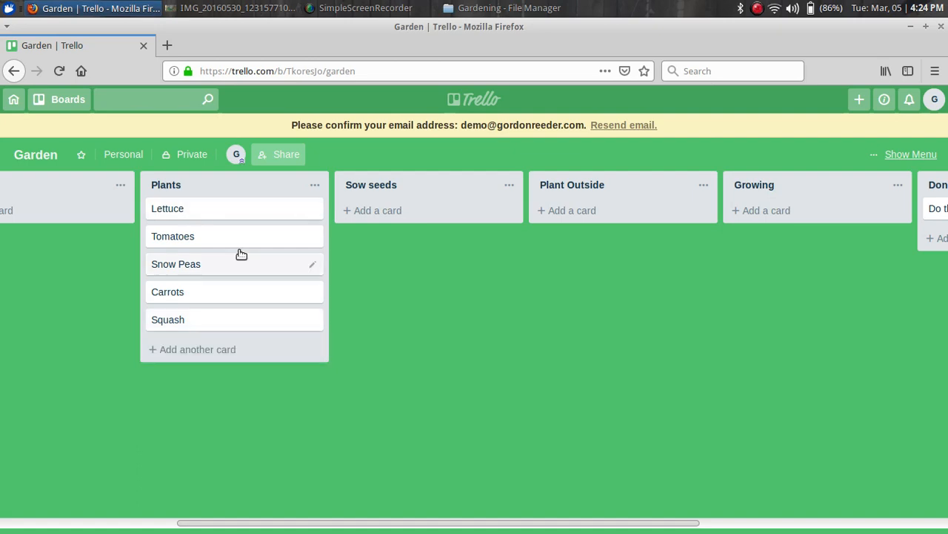
left_click(181, 213)
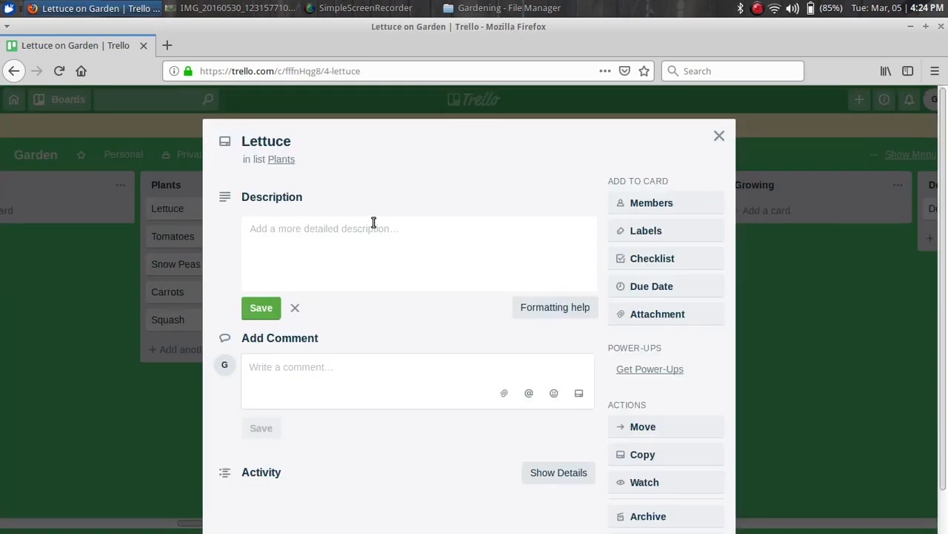
Start the Lettuce description with the heading 'Soil Preparation:', fixing its spelling
left_click(326, 231)
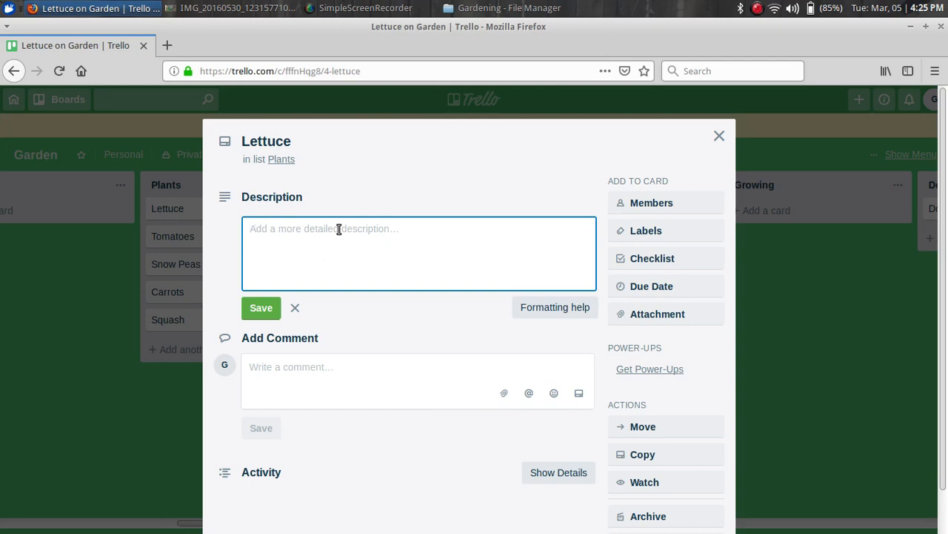
type("Soil")
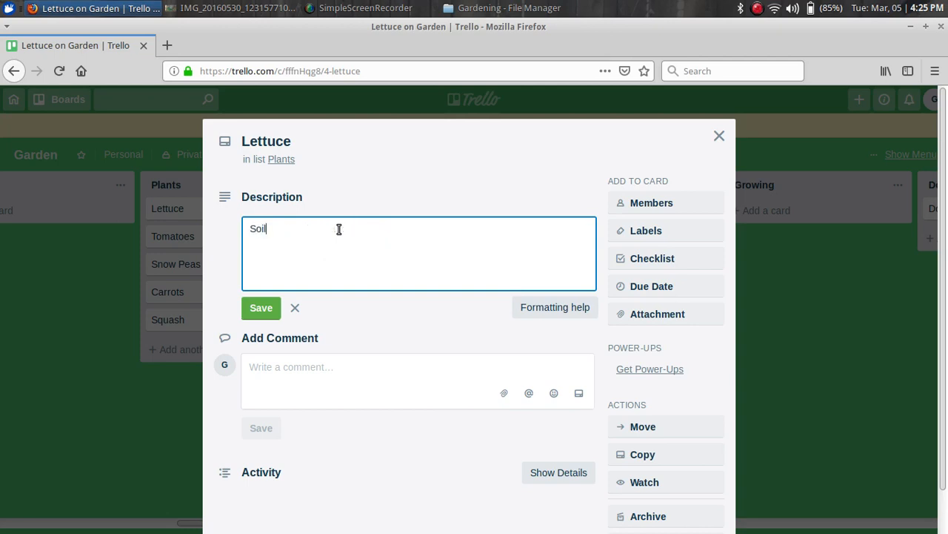
type(" Prepera")
key("BackSpace")
type("tion")
key("BackSpace")
type("e")
type(":")
key("Return")
right_click(285, 230)
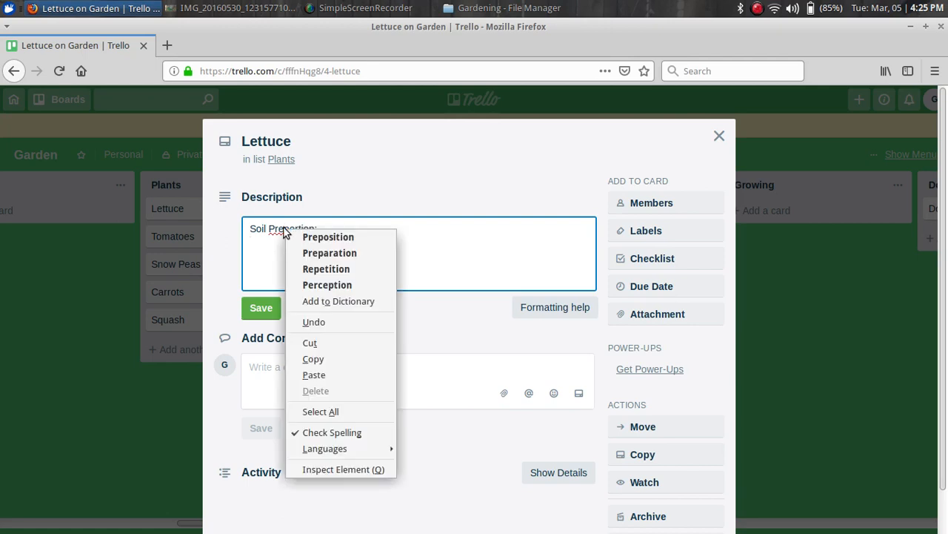
left_click(329, 253)
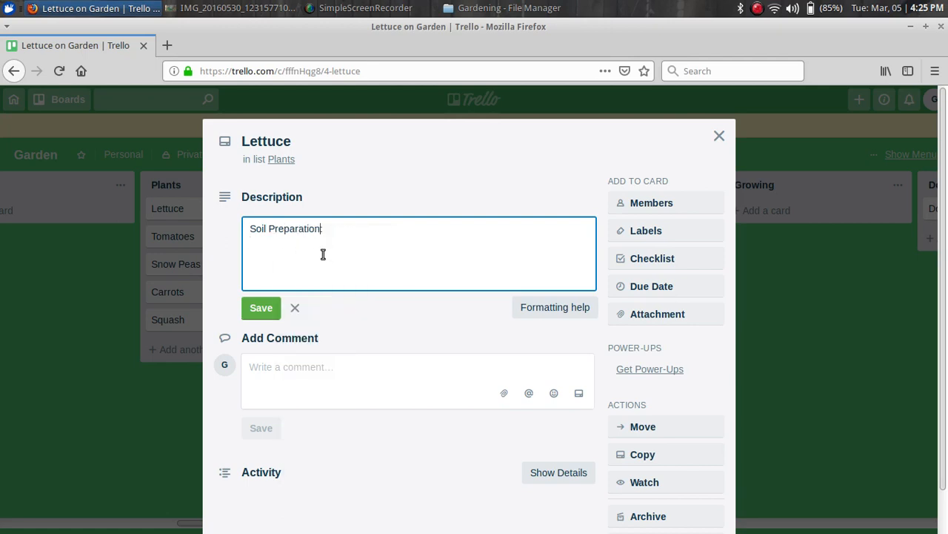
type(":")
key("Return")
Add Planting time, Plant spacing, Row spacing, Watering schedule and Feeding schedule headings, then save
type("Planting time:")
type("Pla")
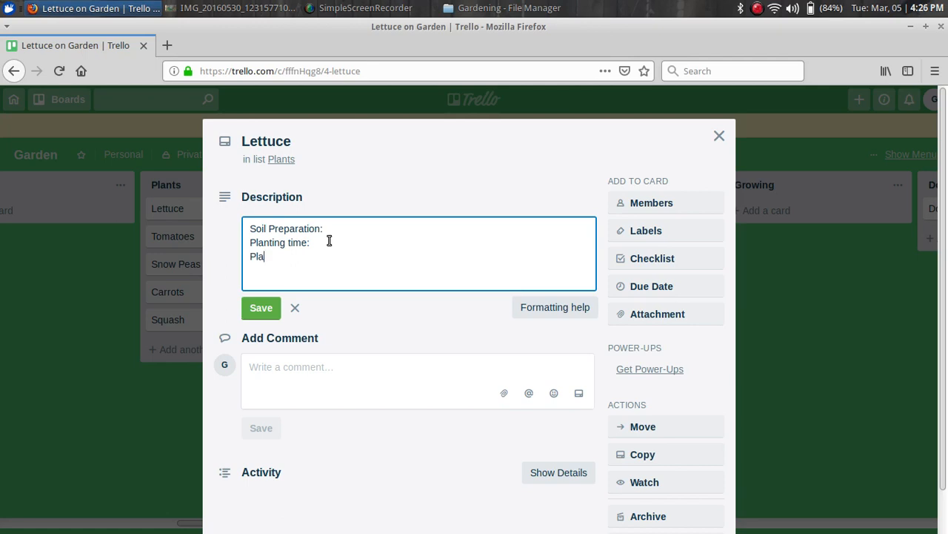
type("nt spacing ")
type("Row spa")
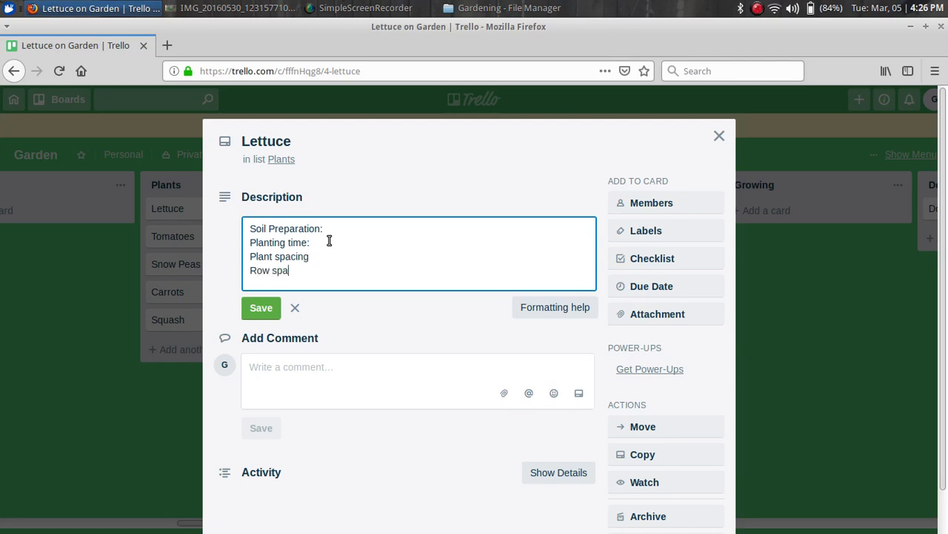
type("cing")
key("Return")
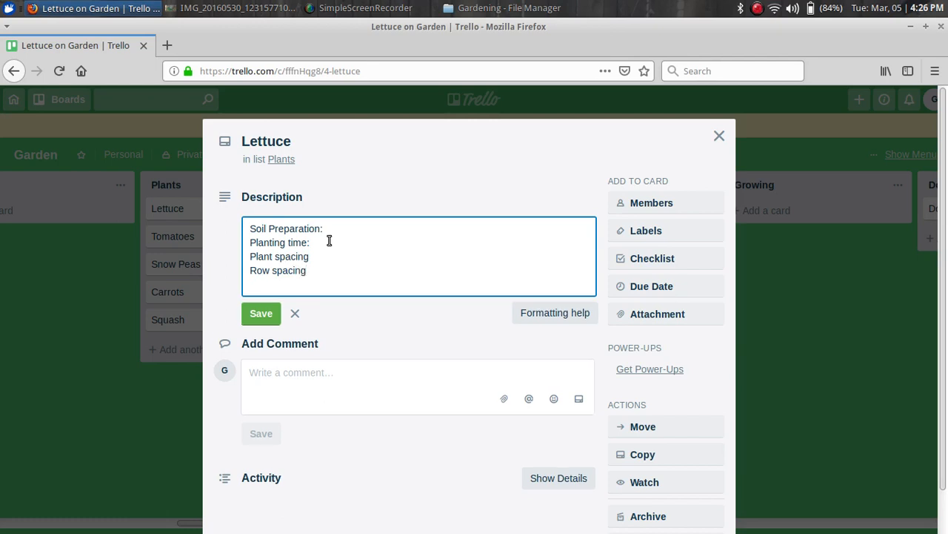
type("Watering schedule")
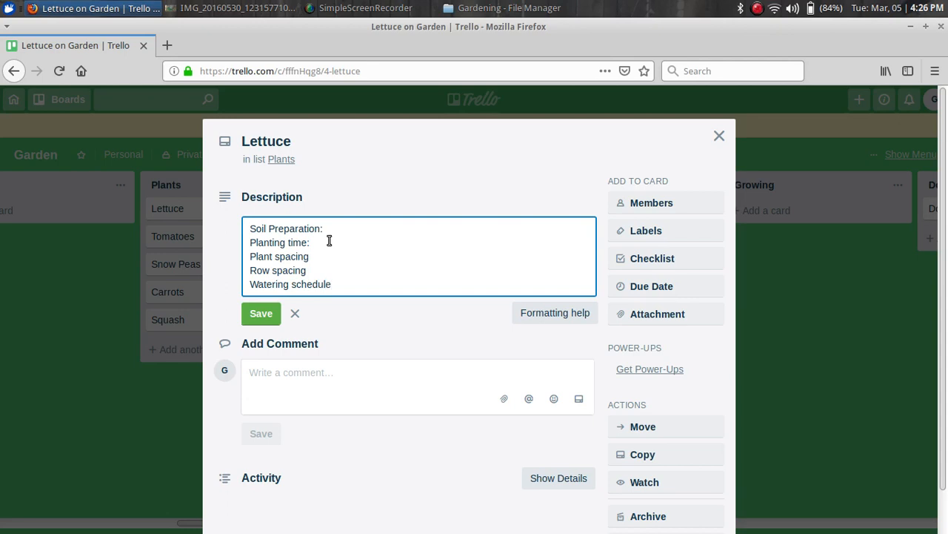
key("Return")
type("F")
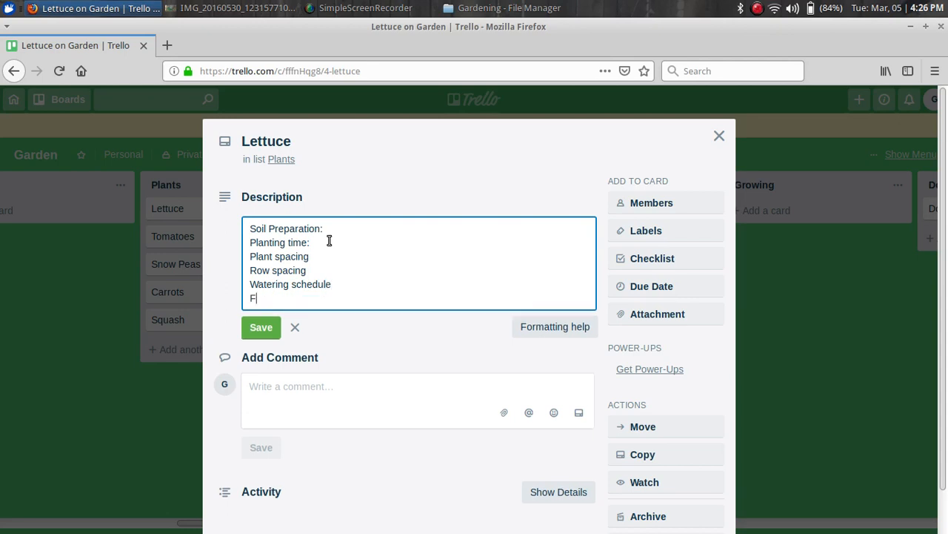
type("eeding schedule")
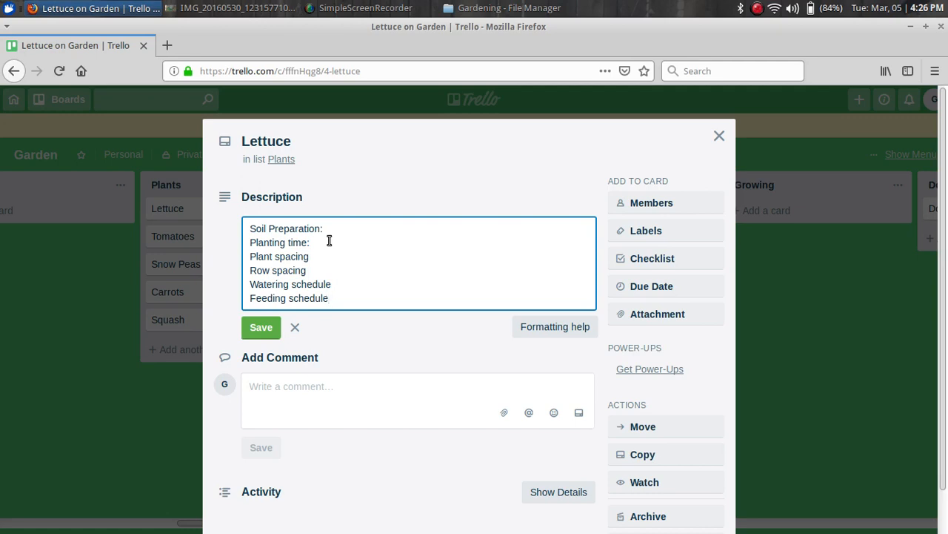
key("Return")
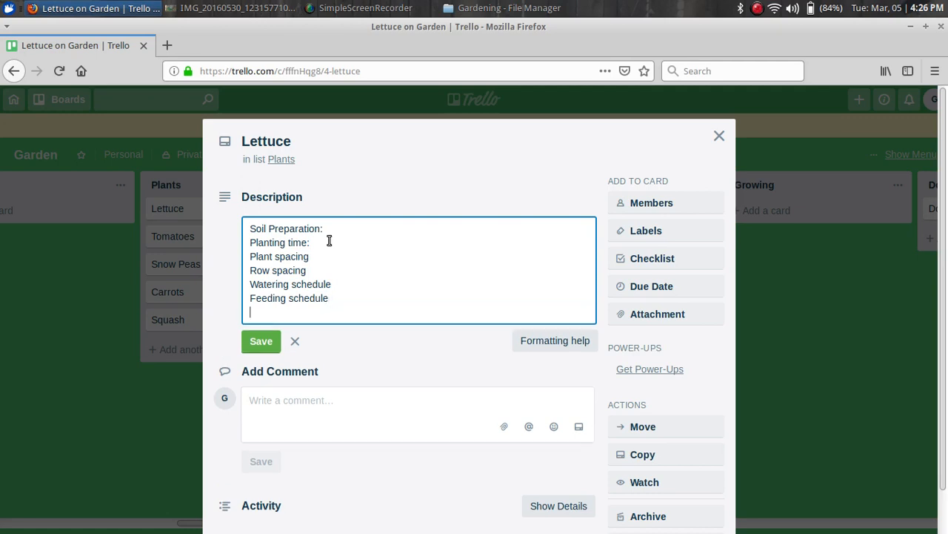
left_click(261, 340)
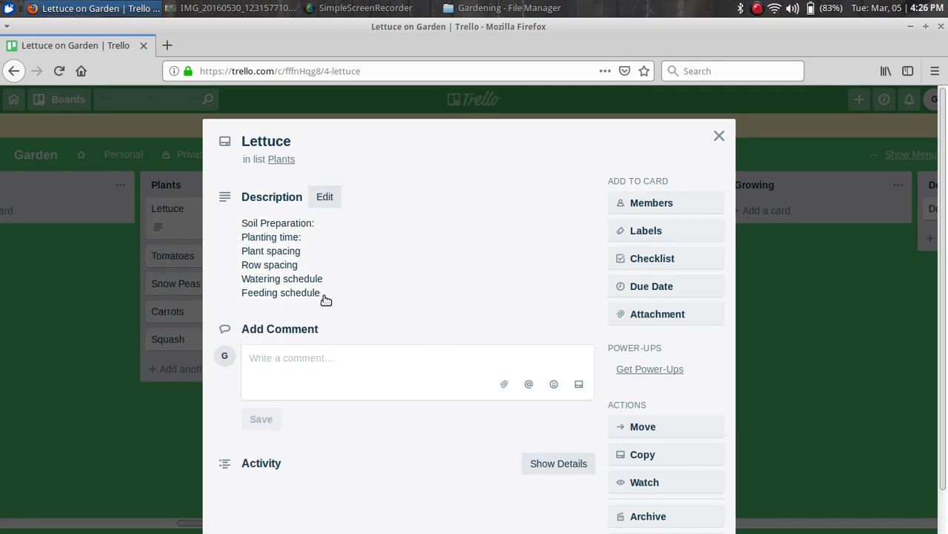
Copy the six saved description lines to the clipboard
left_click_drag(326, 298, 231, 230)
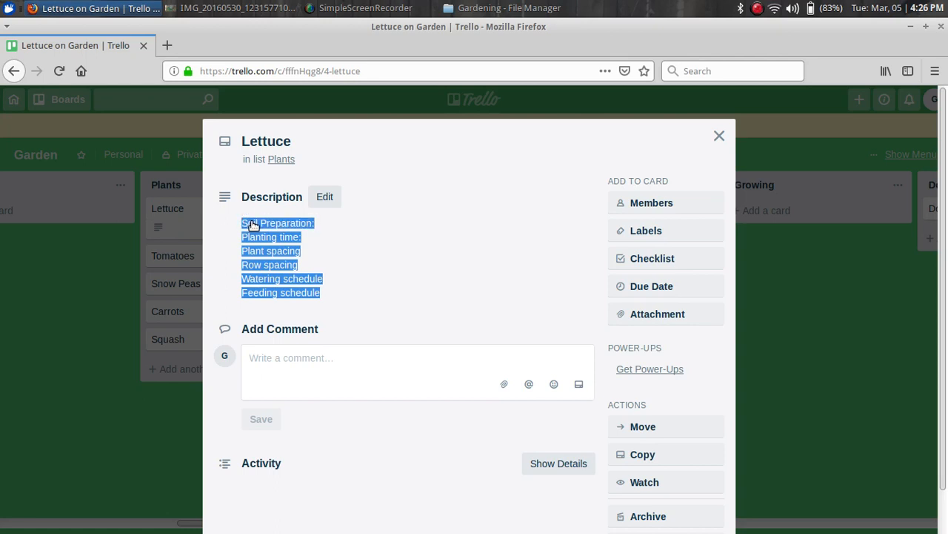
right_click(263, 229)
left_click(268, 232)
left_click(379, 240)
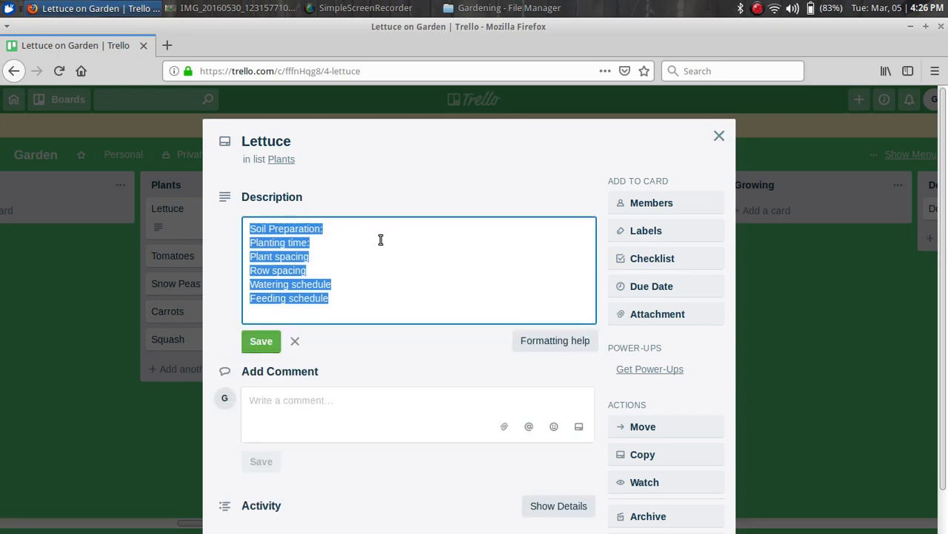
key("Escape")
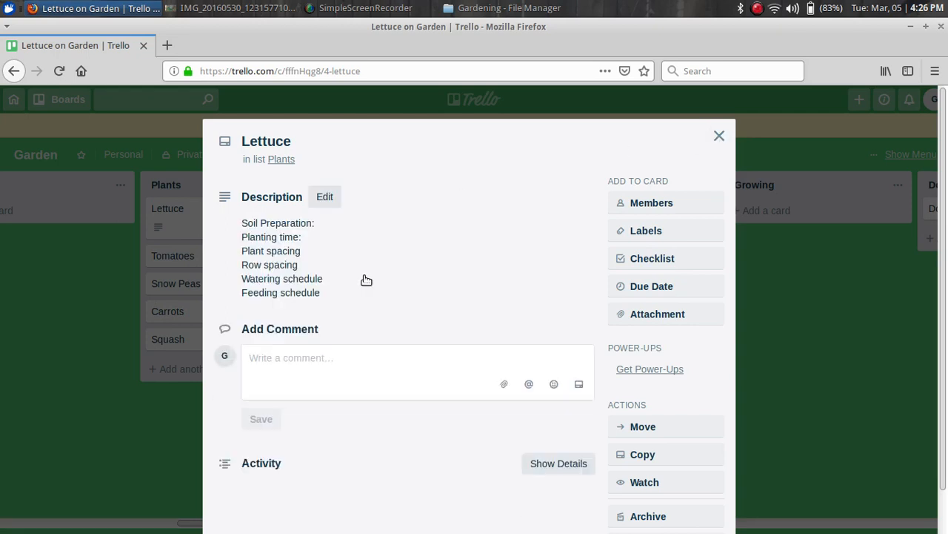
Paste the six-line template into the Tomatoes card's description and save it
left_click(719, 136)
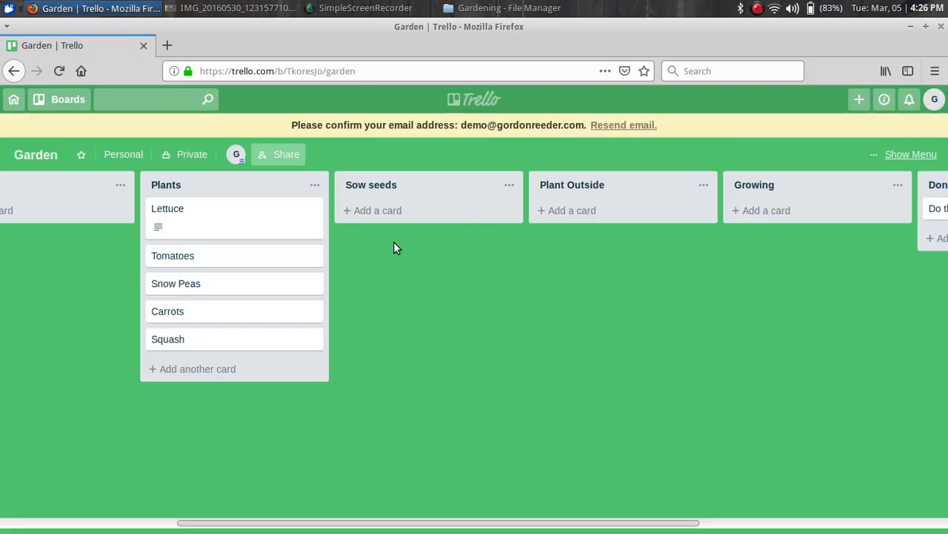
left_click(179, 259)
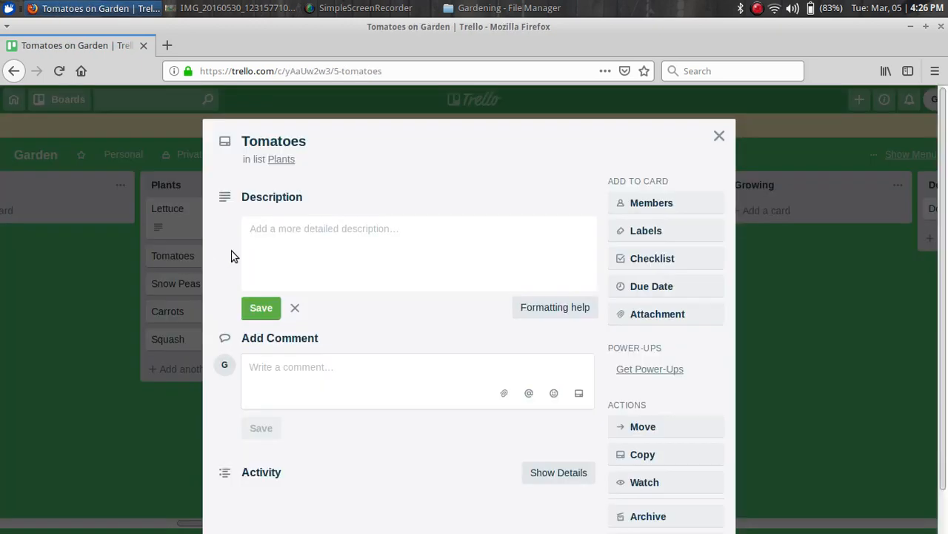
left_click(301, 227)
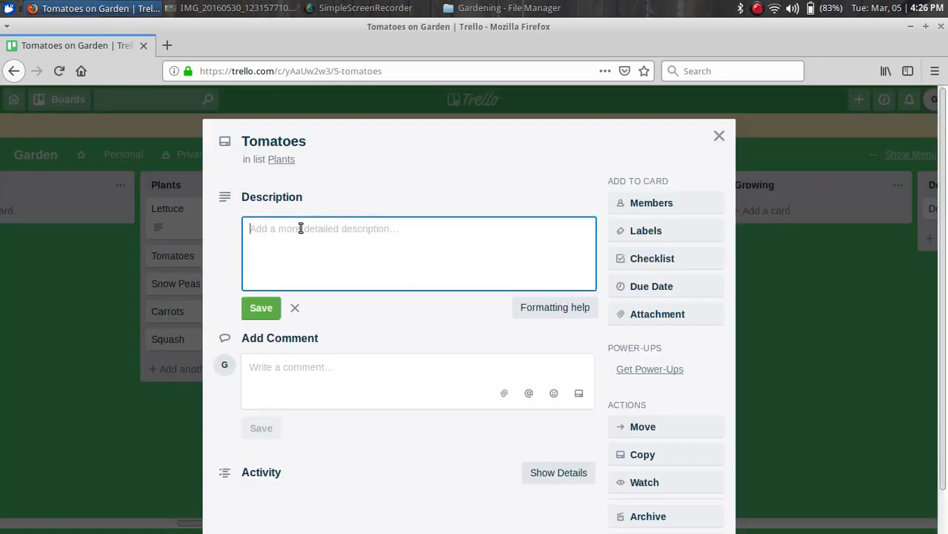
right_click(301, 228)
left_click(333, 288)
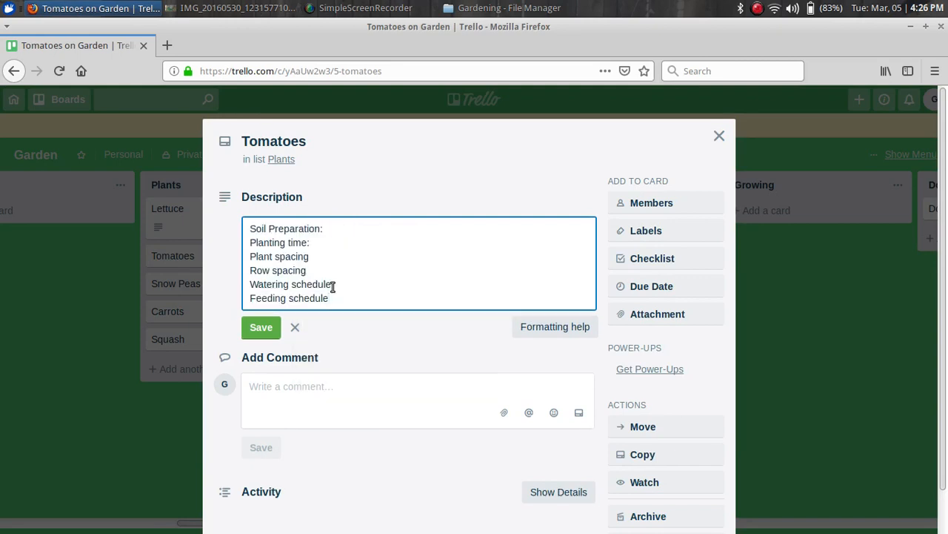
left_click(264, 328)
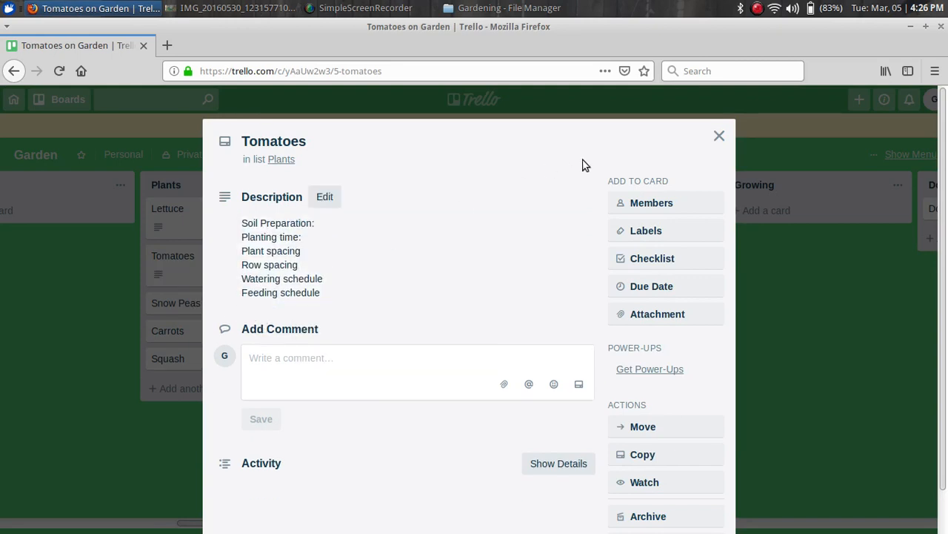
left_click(719, 135)
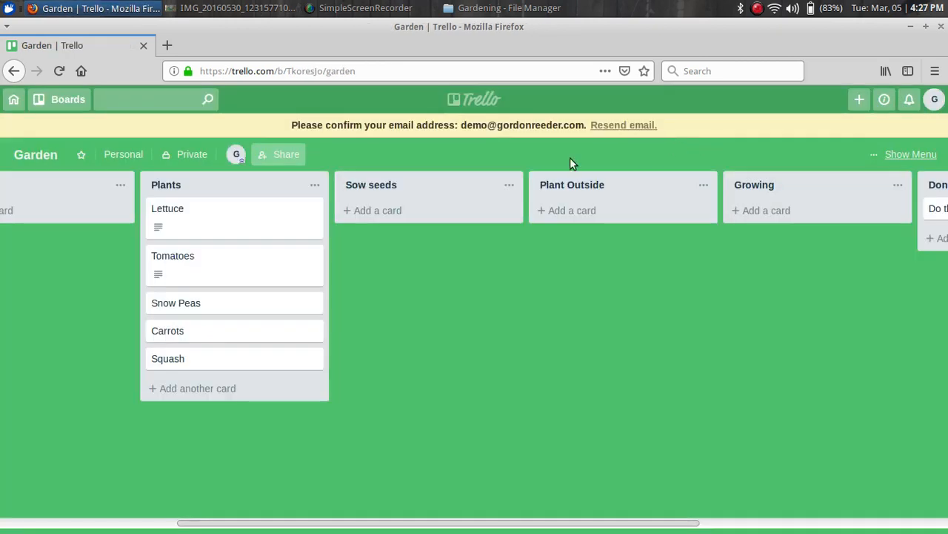
Paste the template into the Snow Peas card's description and save it
left_click(178, 304)
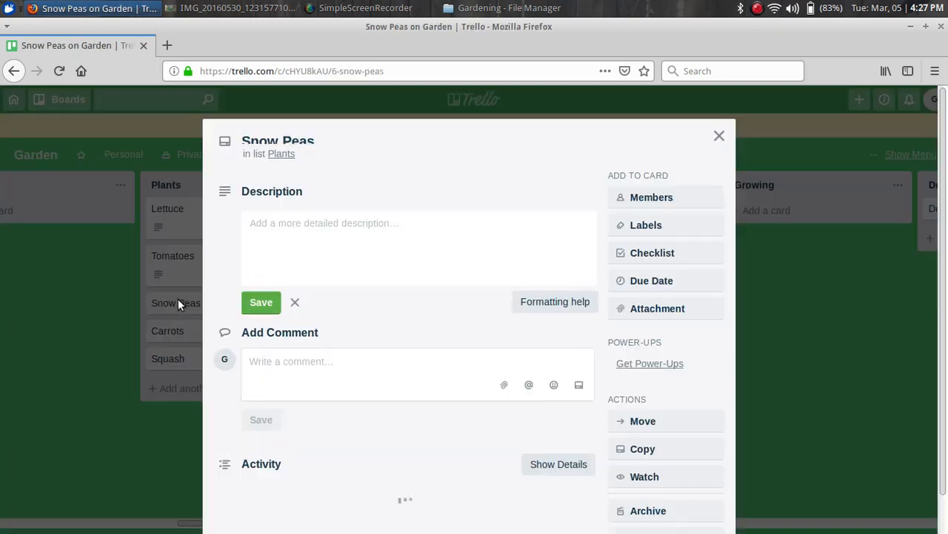
left_click(258, 235)
right_click(266, 232)
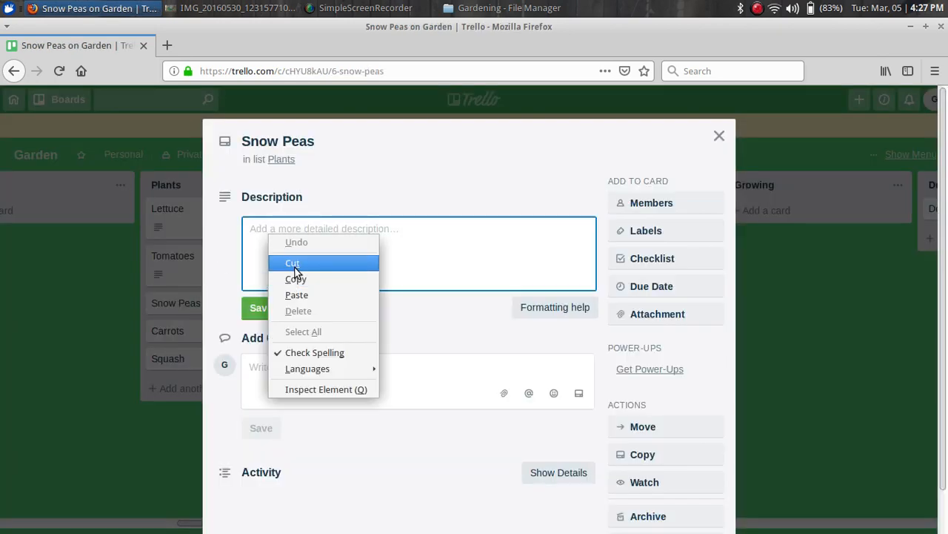
left_click(296, 294)
left_click(256, 329)
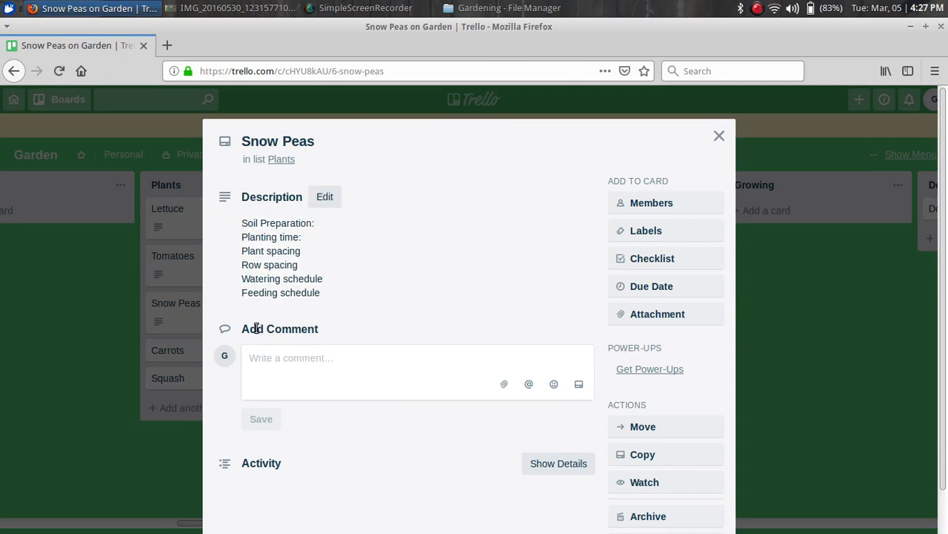
left_click(719, 136)
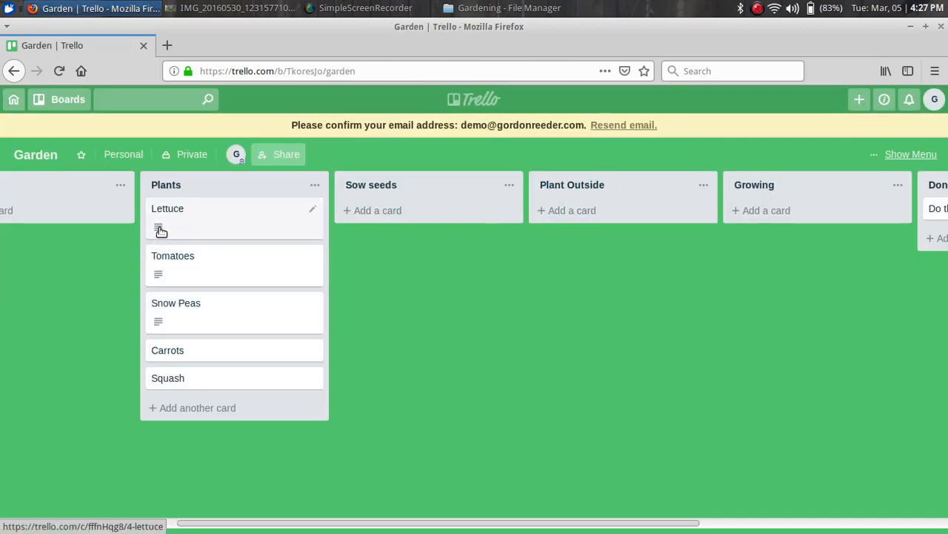
Paste the template into the Carrots card's description and save it
mouse_move(158, 231)
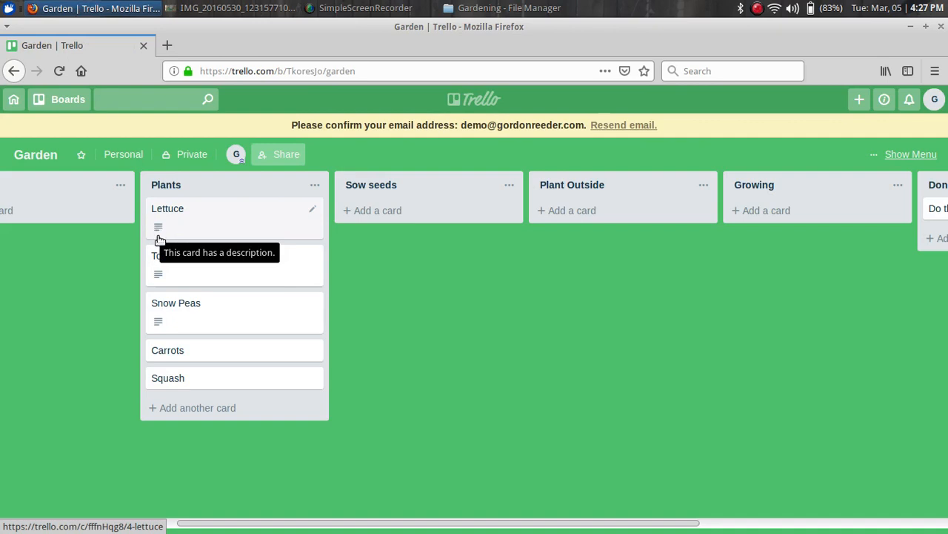
left_click(174, 357)
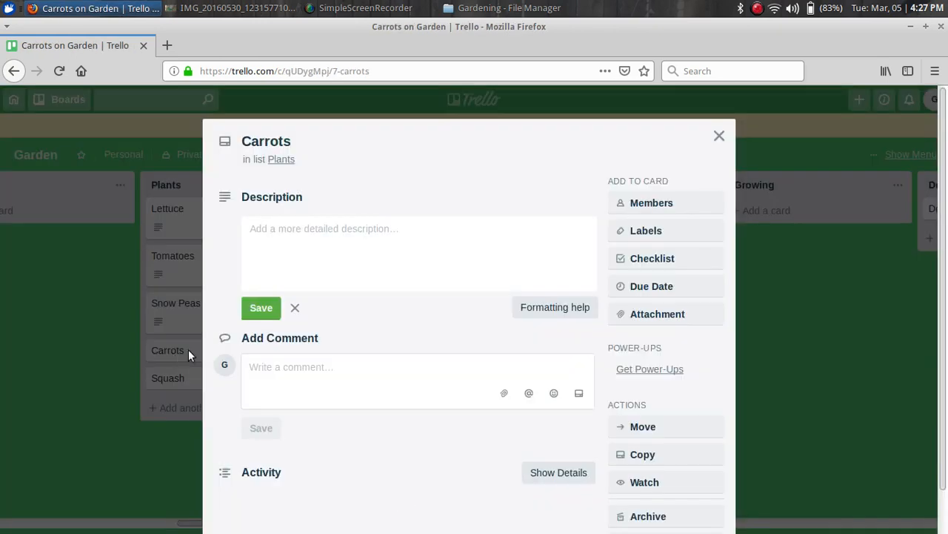
right_click(275, 231)
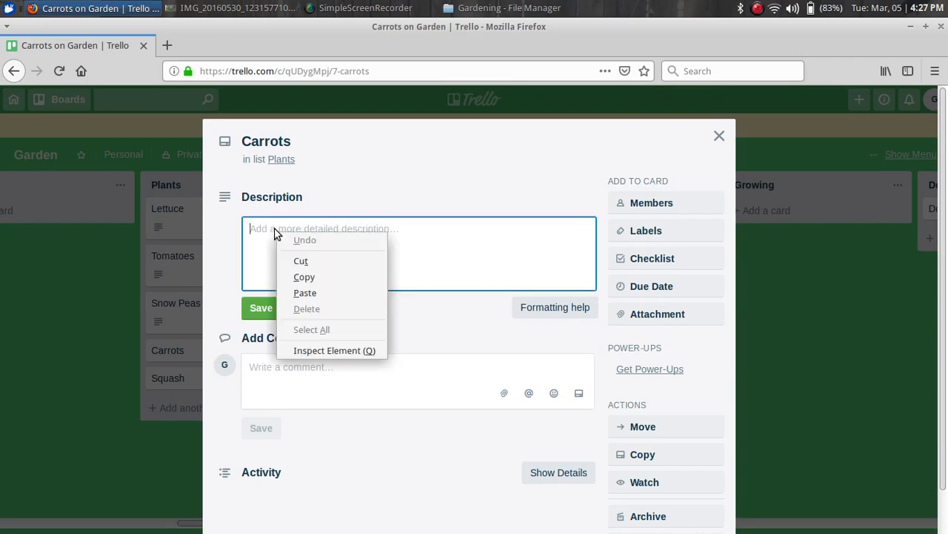
left_click(311, 290)
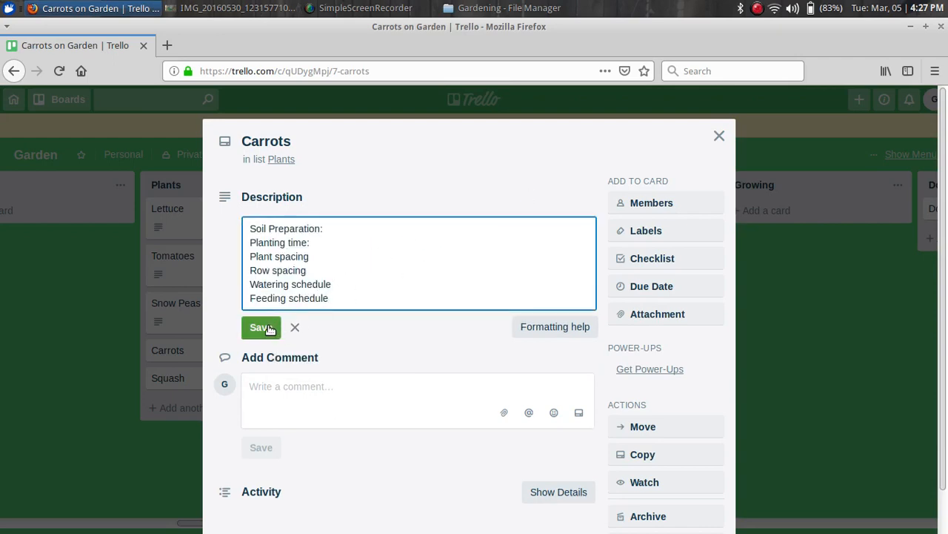
left_click(275, 328)
left_click(719, 136)
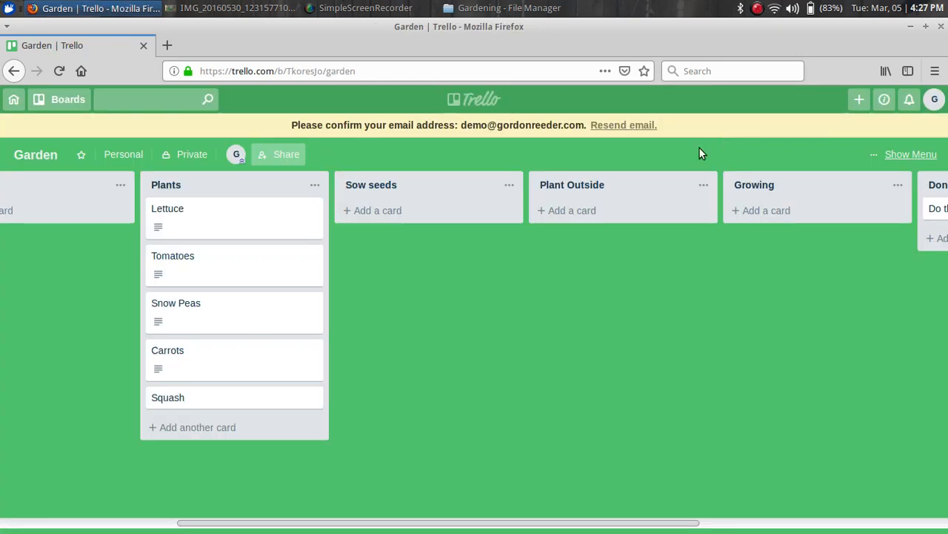
Paste the template into the Squash card's description and save it
left_click(172, 397)
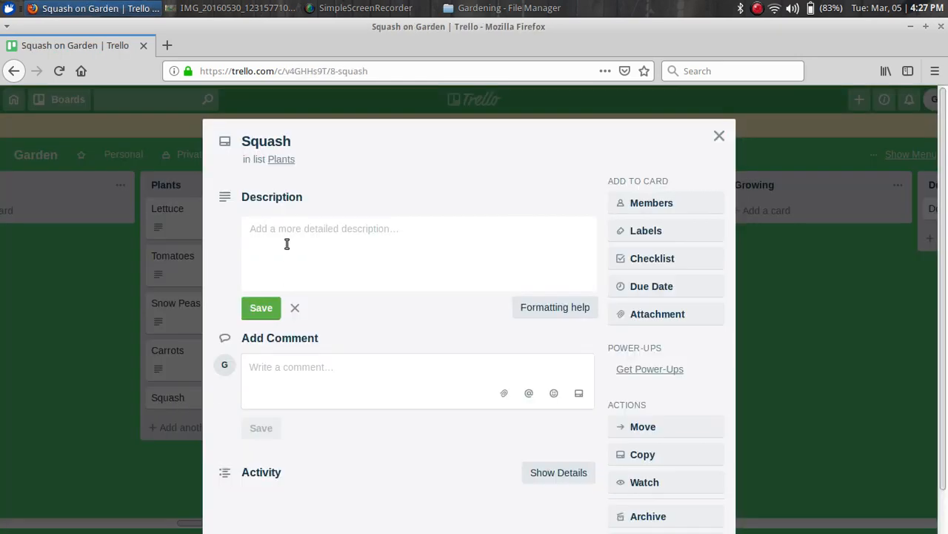
left_click(281, 227)
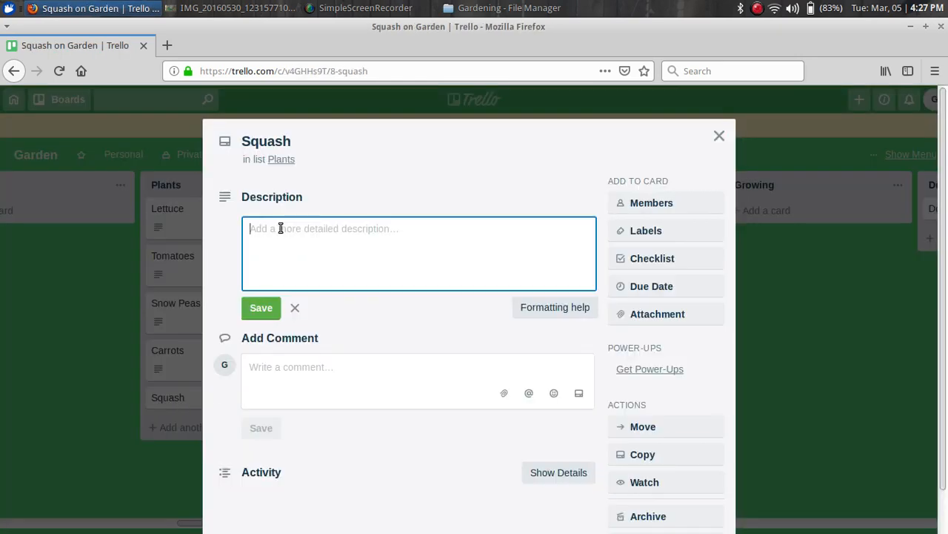
right_click(280, 229)
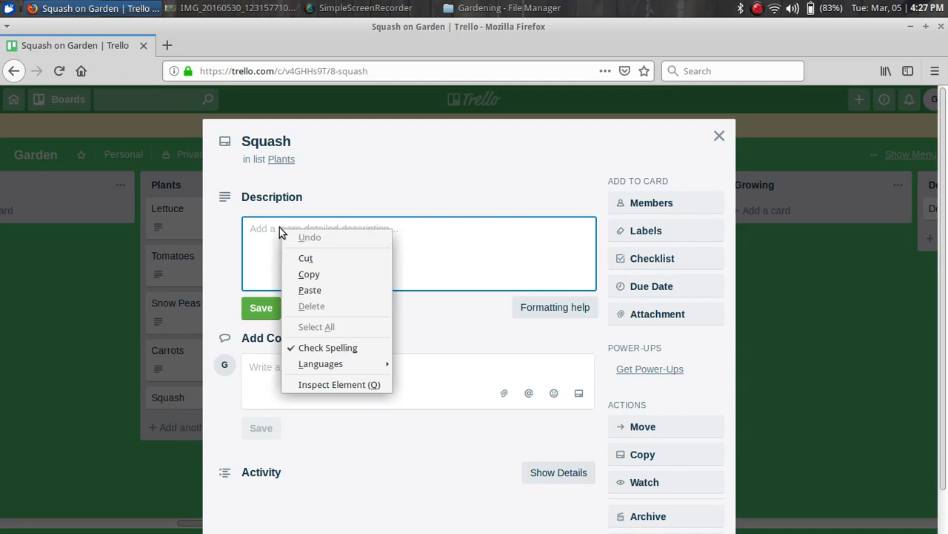
left_click(307, 289)
left_click(261, 327)
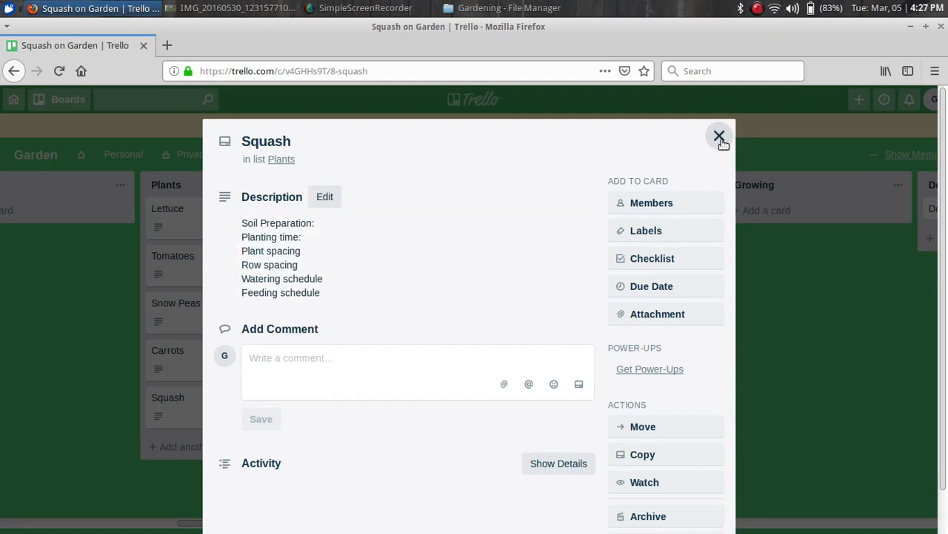
left_click(719, 135)
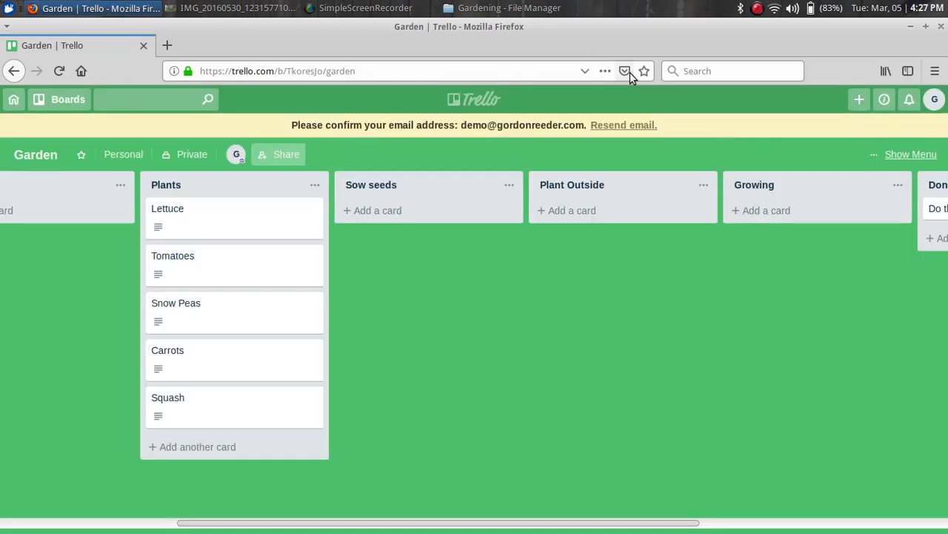
Add planting time to the Squash description: seeds indoors March 15, transplant outdoors May 30
left_click(168, 400)
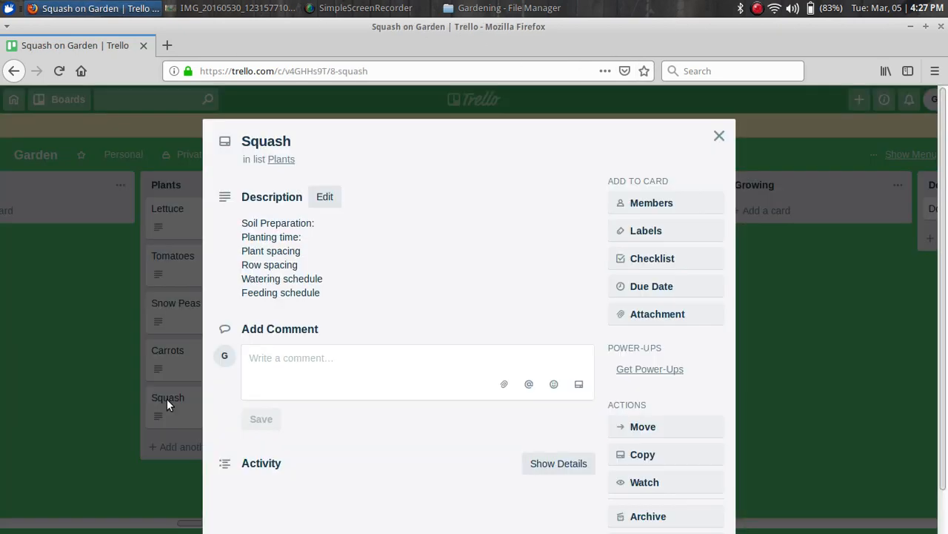
left_click(335, 297)
left_click(335, 295)
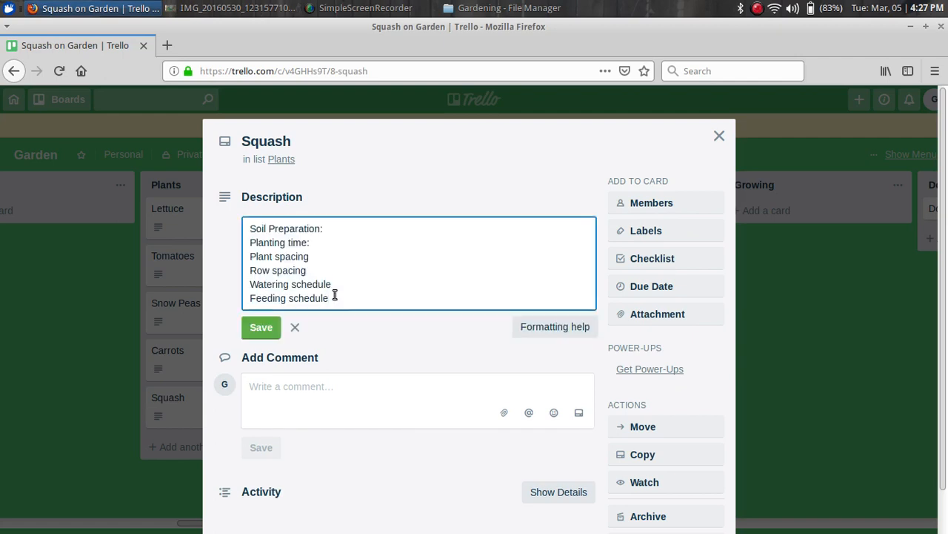
key("Return")
key("Return")
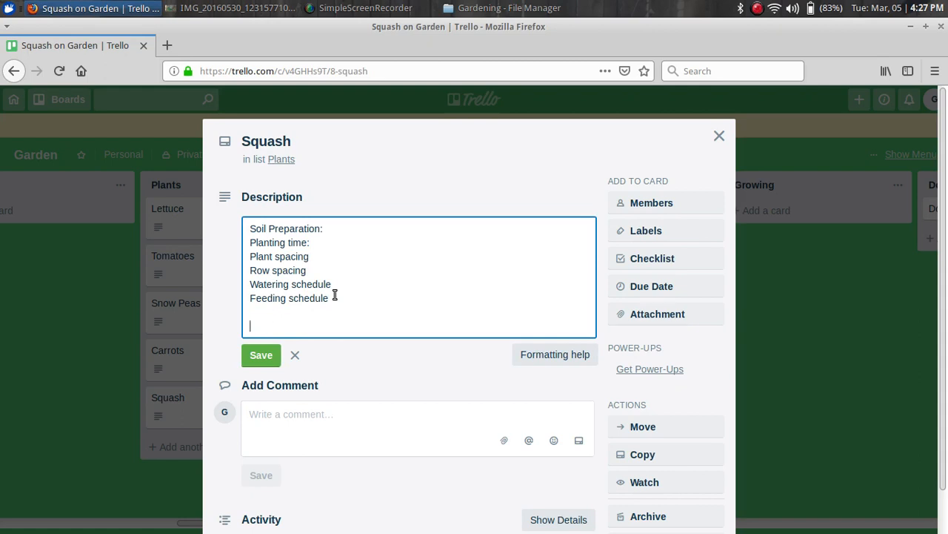
key("Up")
key("Up")
key("Up")
key("Up")
key("Right")
key("Right")
type("Start")
type(" seeds ")
type("indoors Plant spacing R")
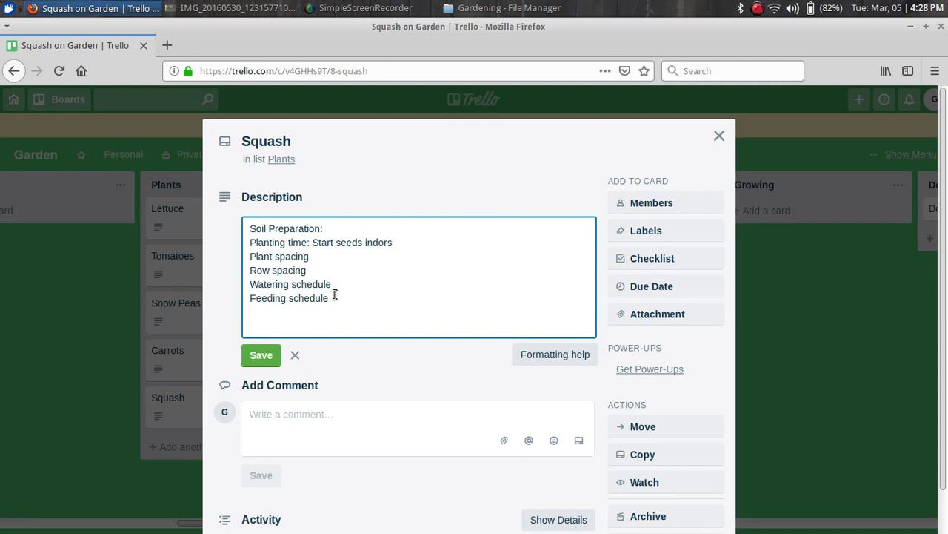
type("o")
key("End")
type("March 15, Transpla")
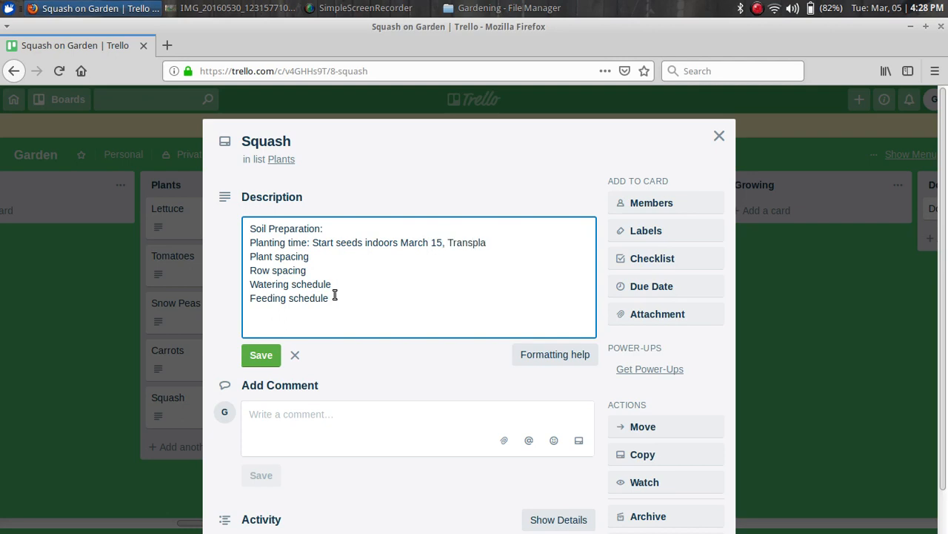
type("nt outdoors May 30")
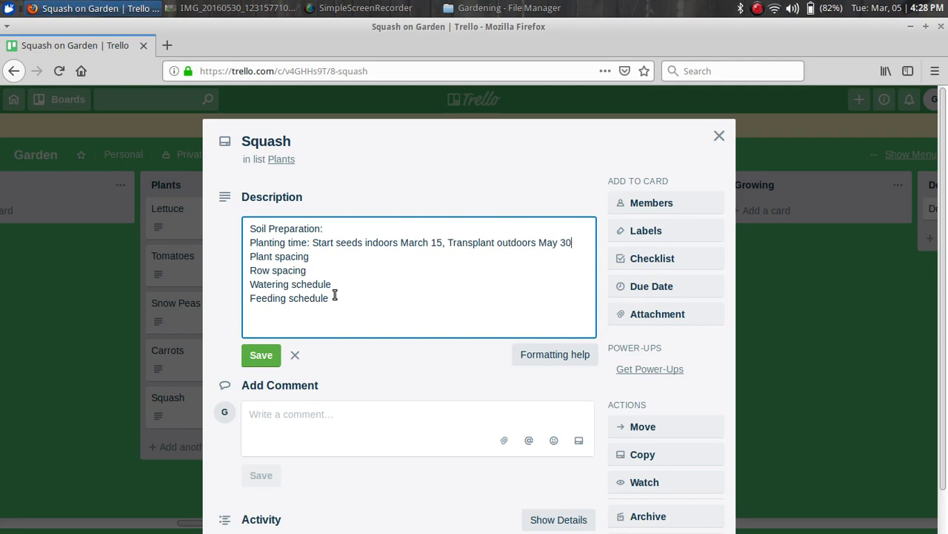
type(".")
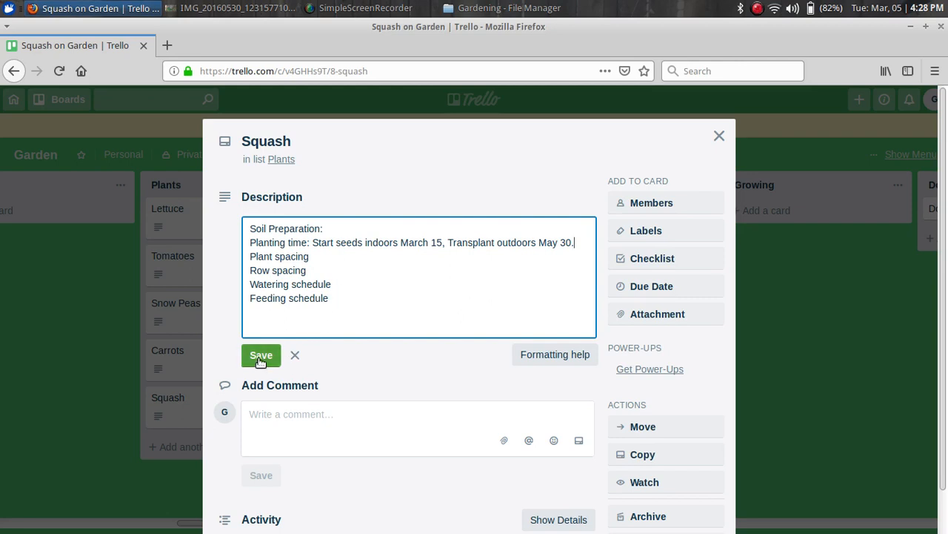
Enter 24 inches as the plant spacing and save the description
left_click(338, 258)
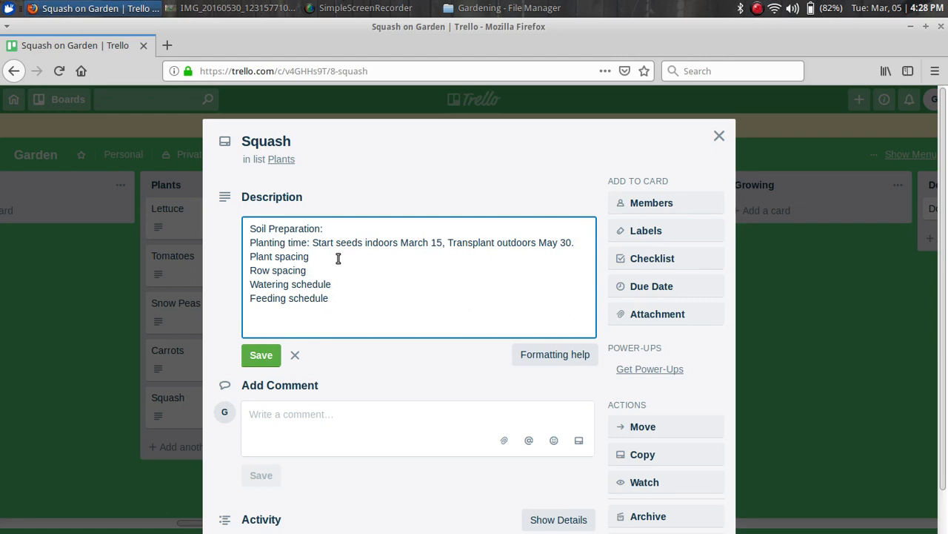
type("24 inches")
left_click(267, 360)
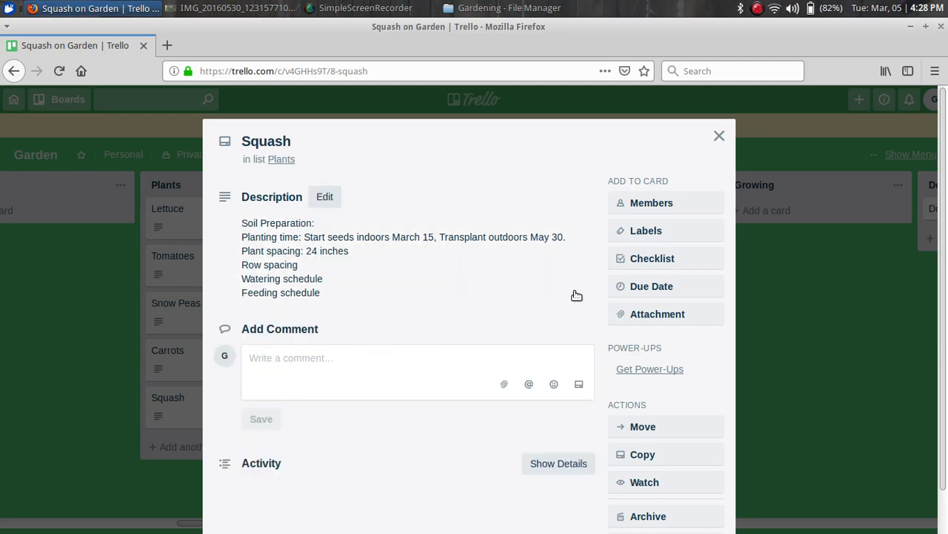
Give the Squash card a Mar 15, 12:00 PM due date and return to the board
left_click(659, 287)
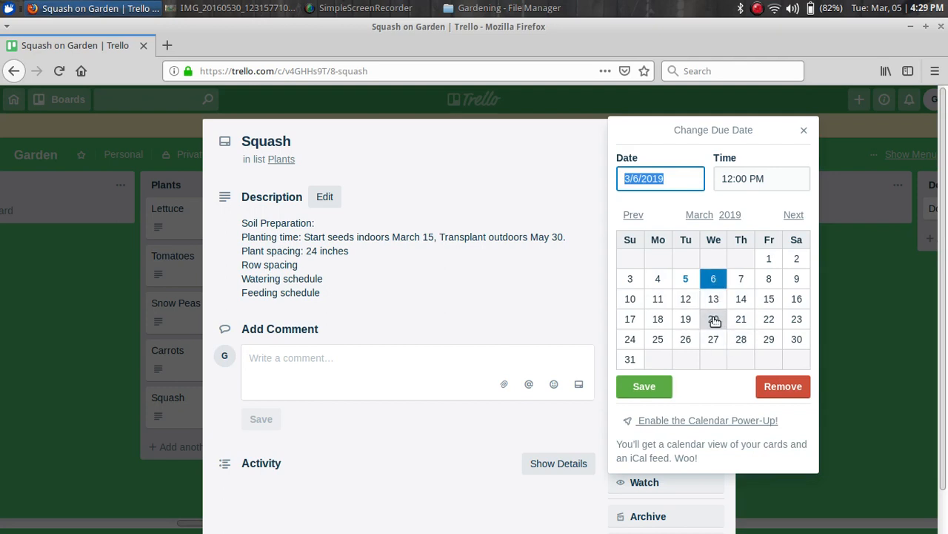
left_click(769, 300)
left_click(645, 387)
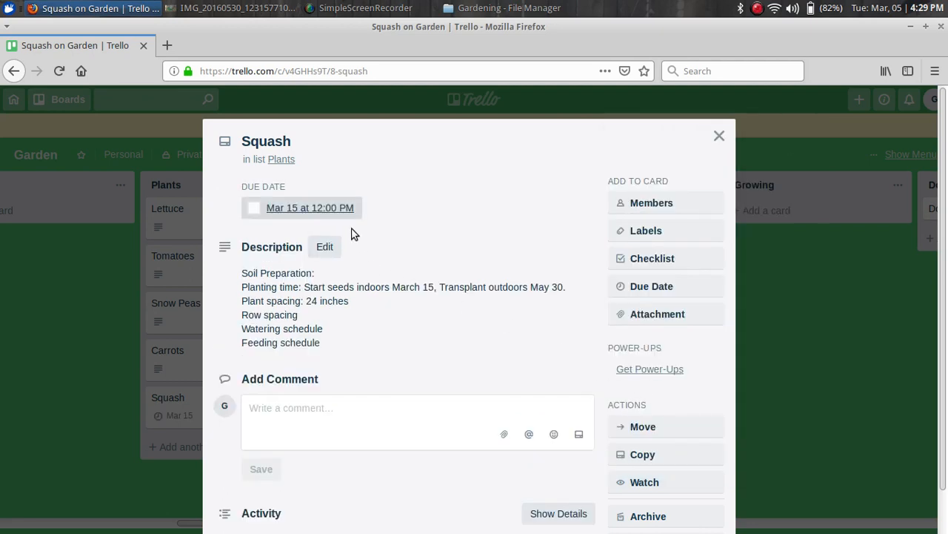
left_click(719, 137)
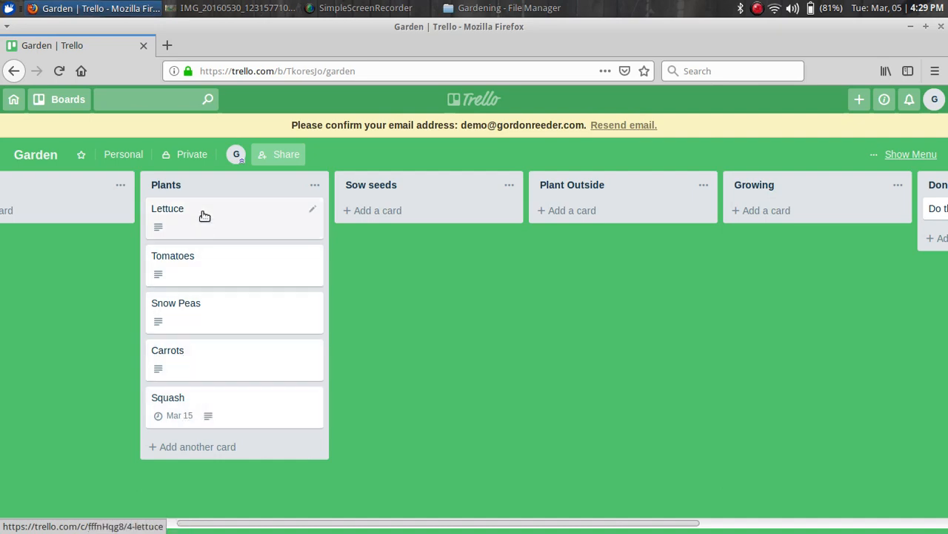
Append '3/15 Planted seeds indoors' and '3/21 First seedlings appeared' to the Squash description and save
left_click(203, 401)
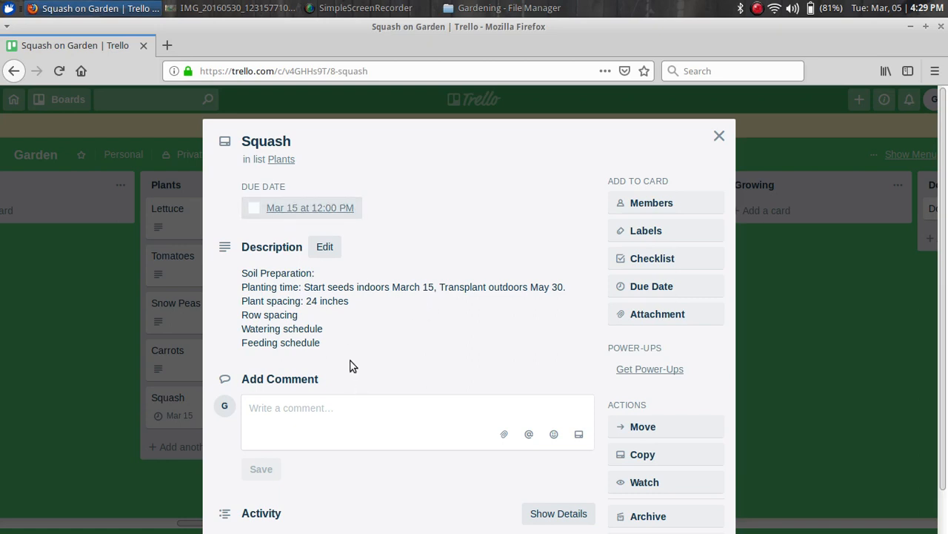
left_click(326, 345)
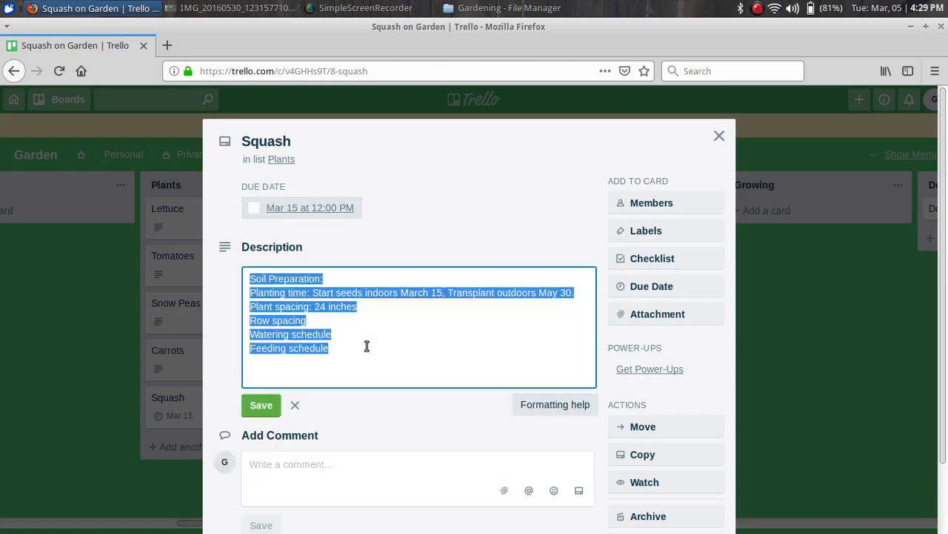
left_click(329, 367)
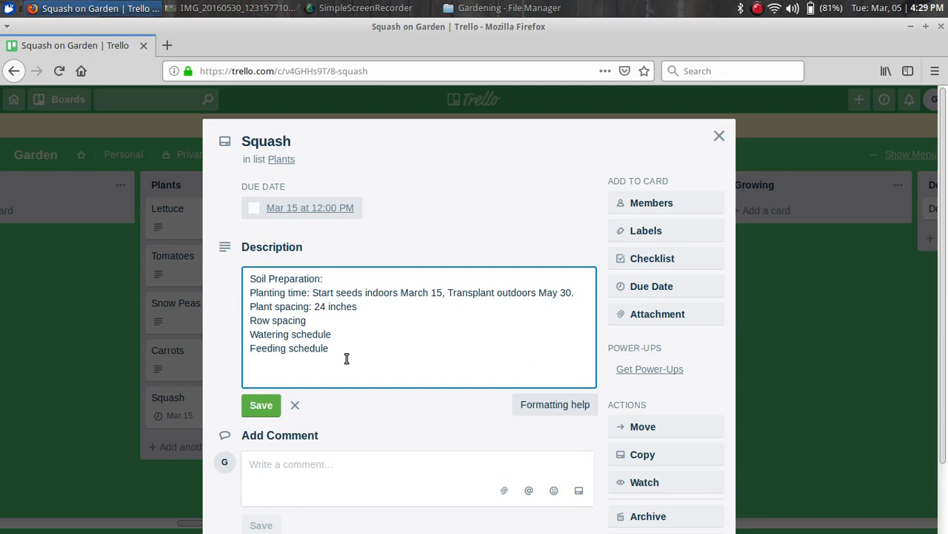
type("3/15 Planted seeds indoors")
key("Return")
type("3")
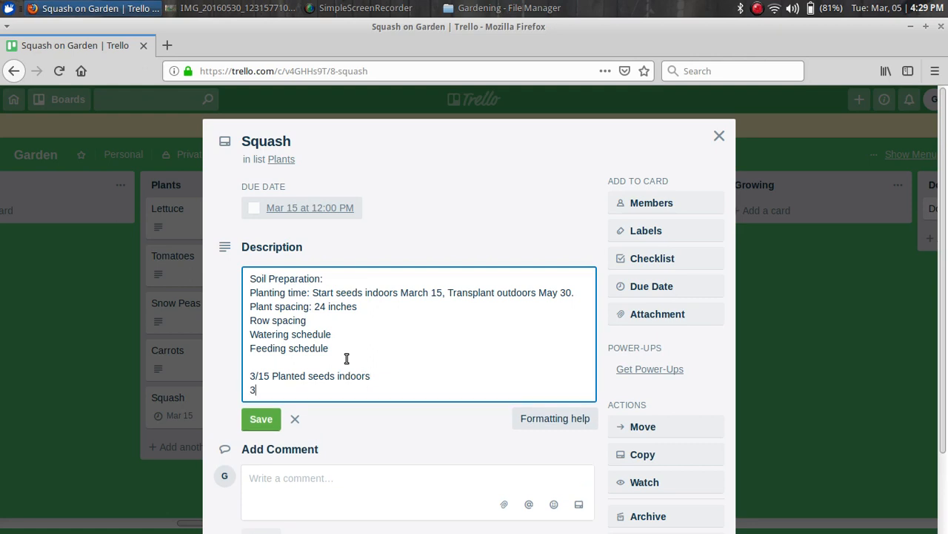
type("/21 First seedlin")
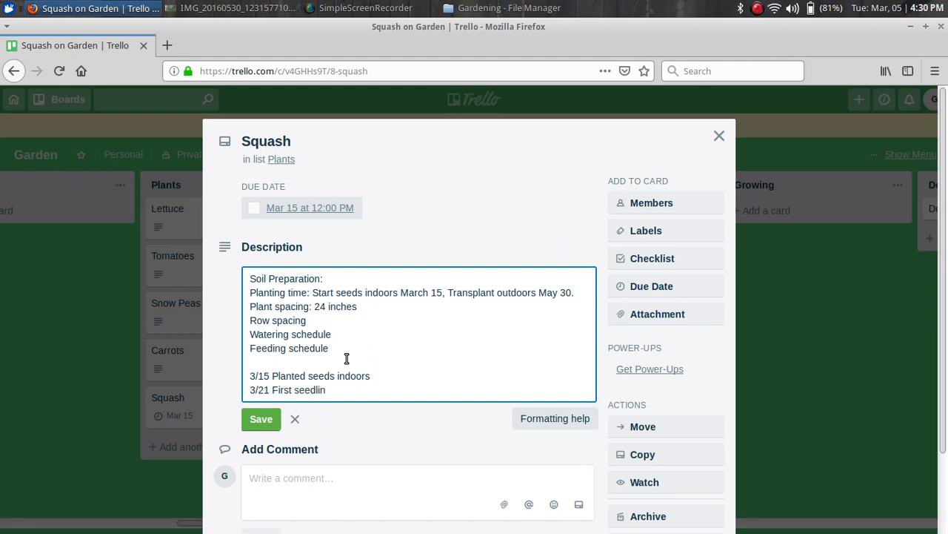
type("gs appeared")
key("Return")
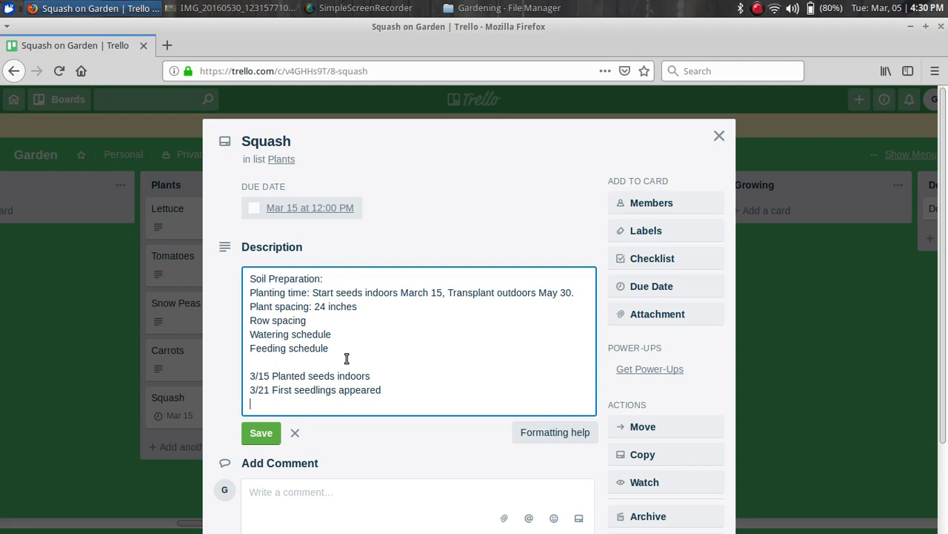
left_click(259, 432)
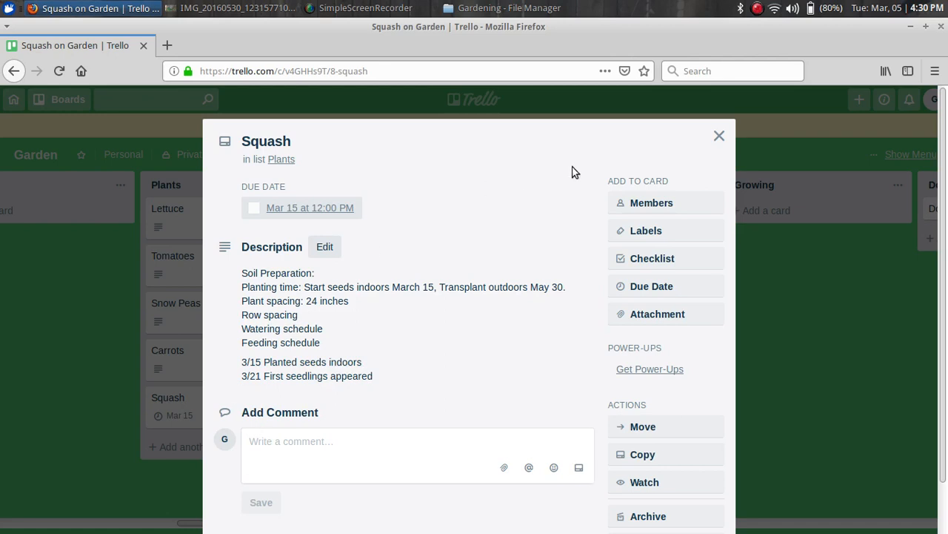
left_click(720, 135)
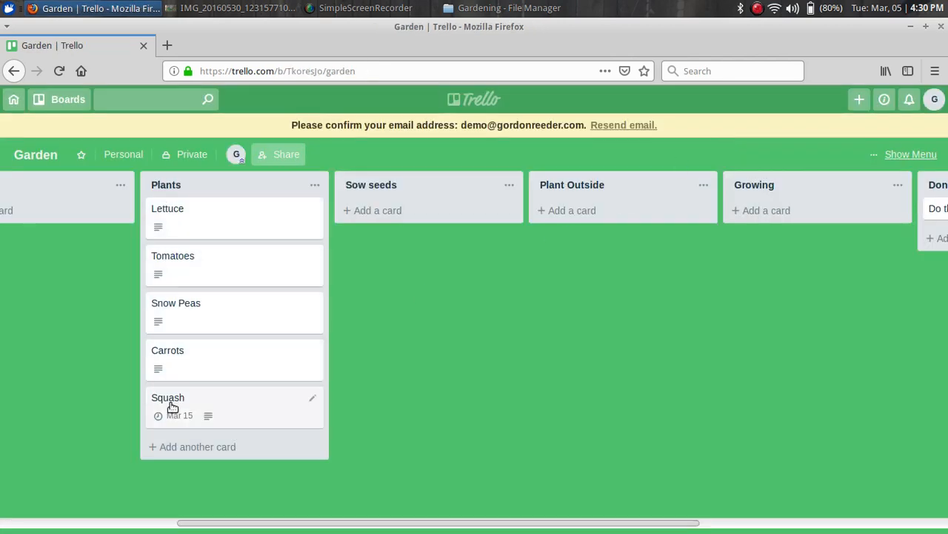
Move the Squash card through Sow seeds into the Plant Outside list
left_click_drag(206, 396, 395, 211)
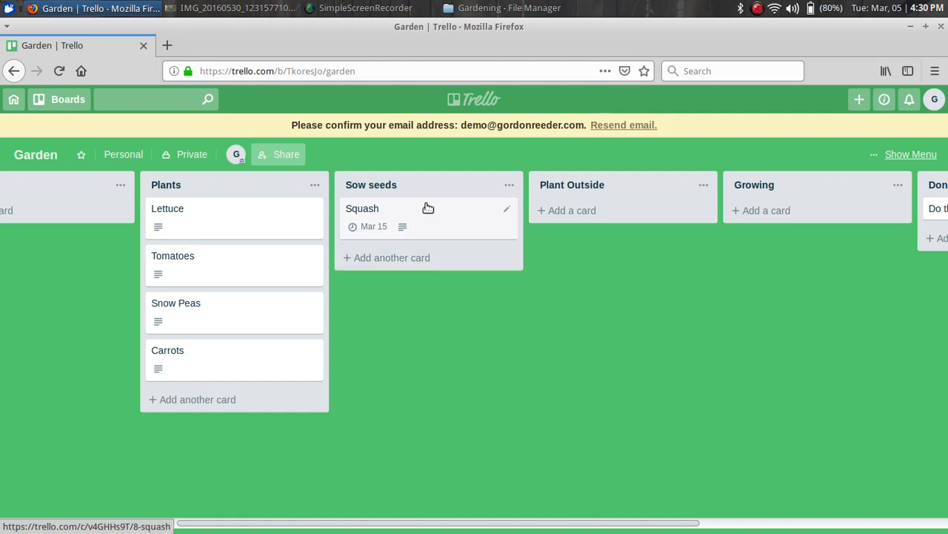
left_click_drag(424, 215, 622, 216)
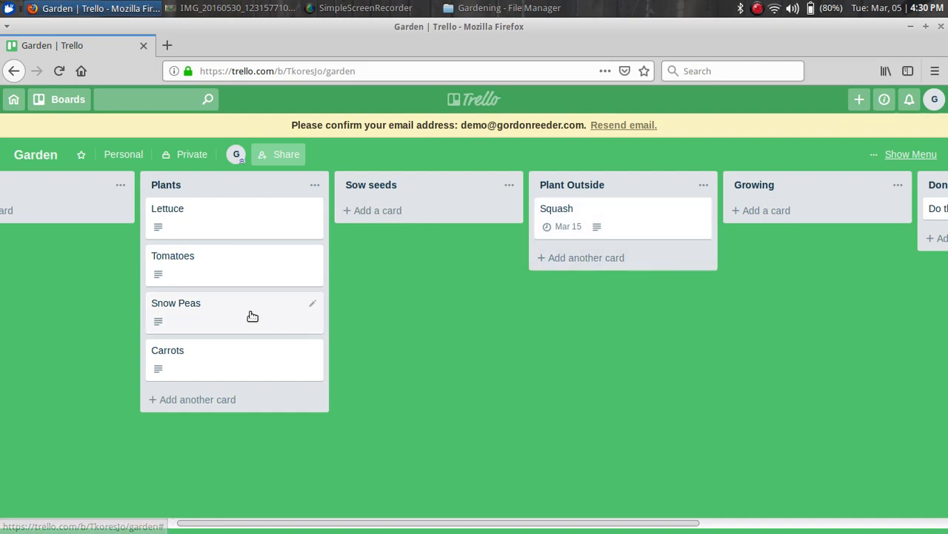
Set the Lettuce card's due date to March 15
left_click(192, 212)
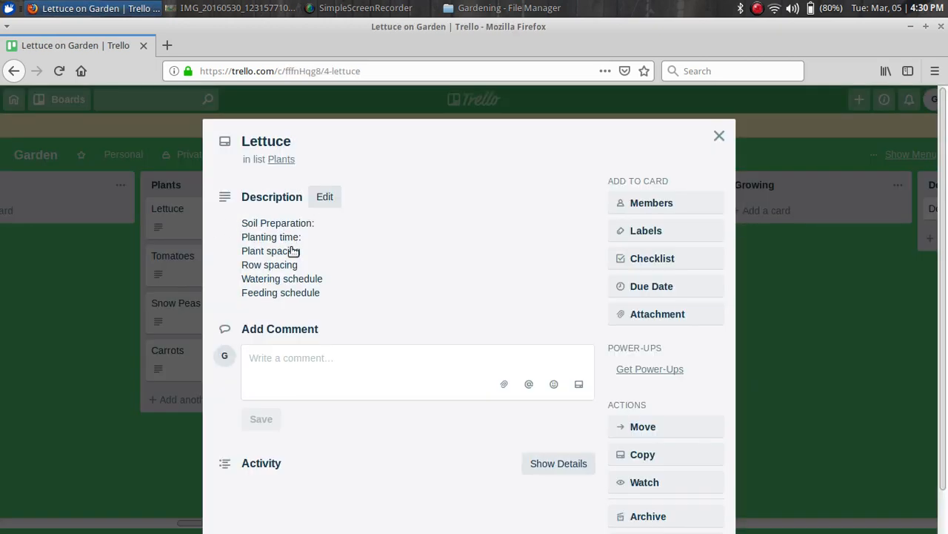
left_click(661, 289)
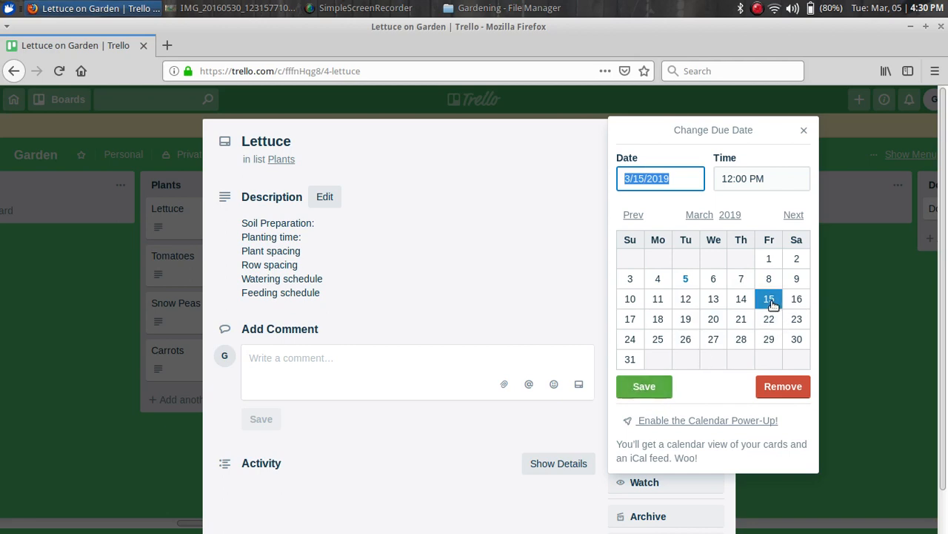
left_click(638, 393)
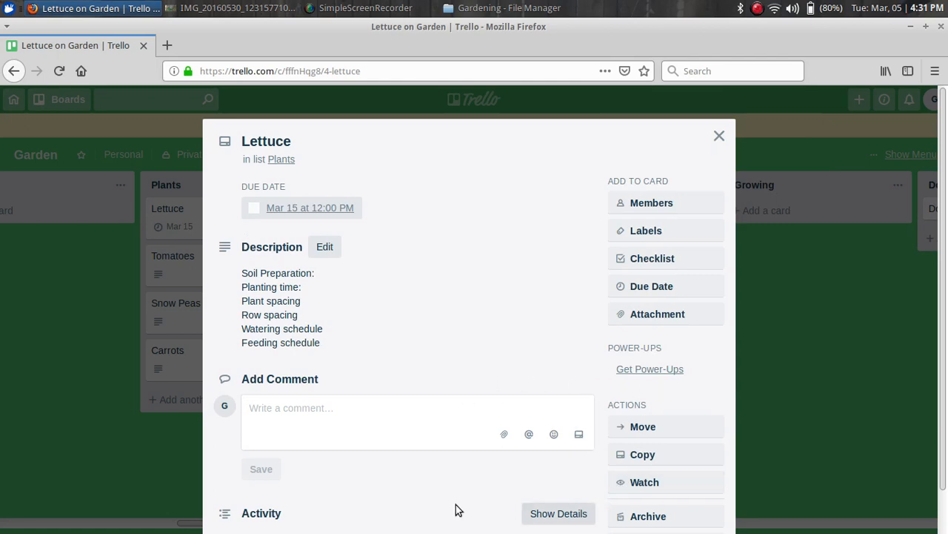
Complete the Lettuce description with 'Planting time: March 15', save it, and close the card
left_click(319, 292)
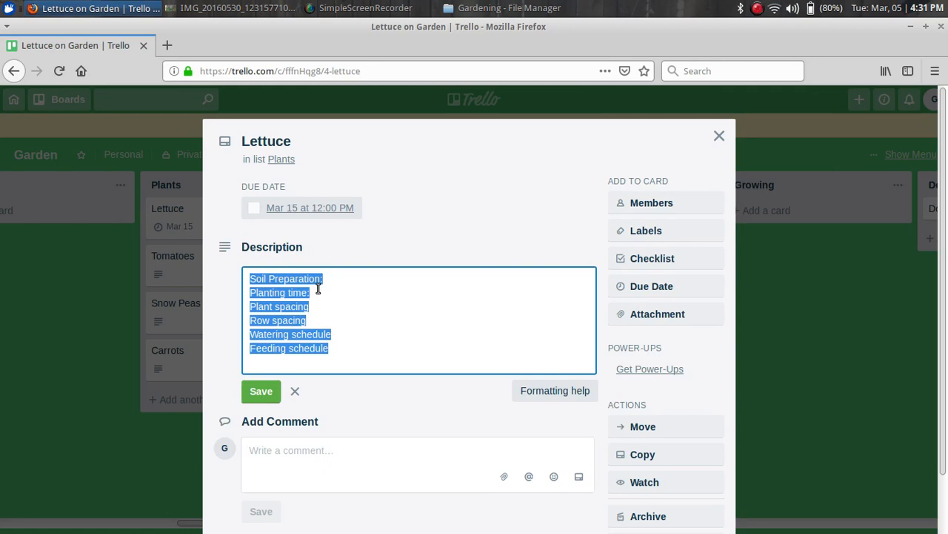
left_click(322, 293)
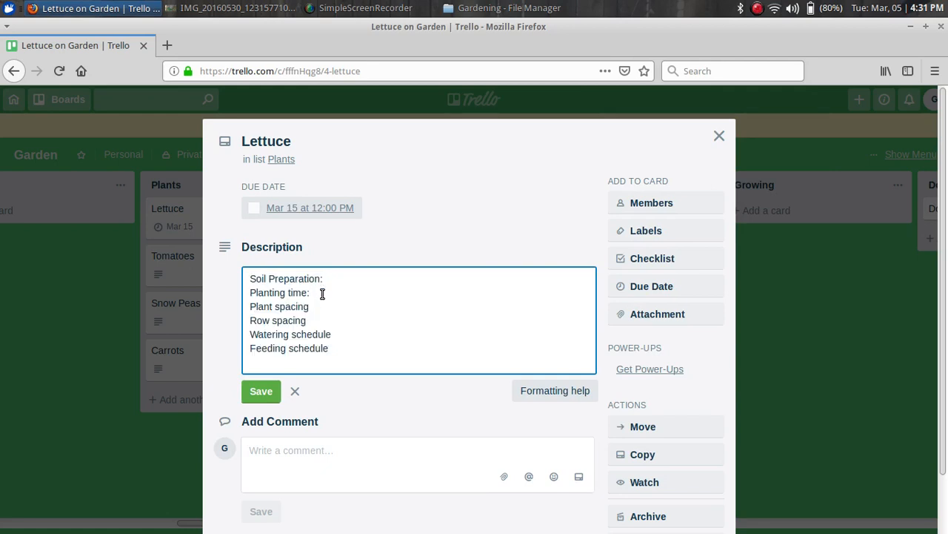
type("March 15")
left_click(271, 397)
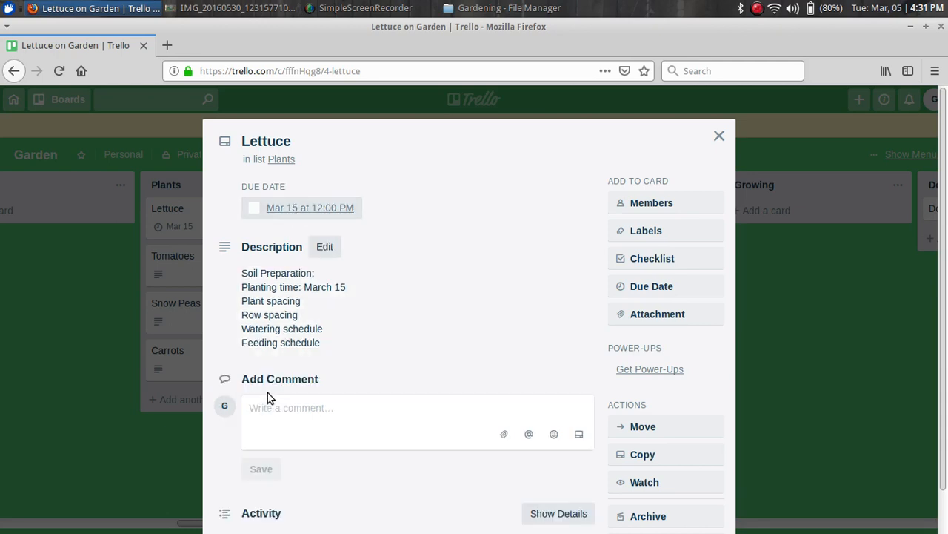
left_click(718, 135)
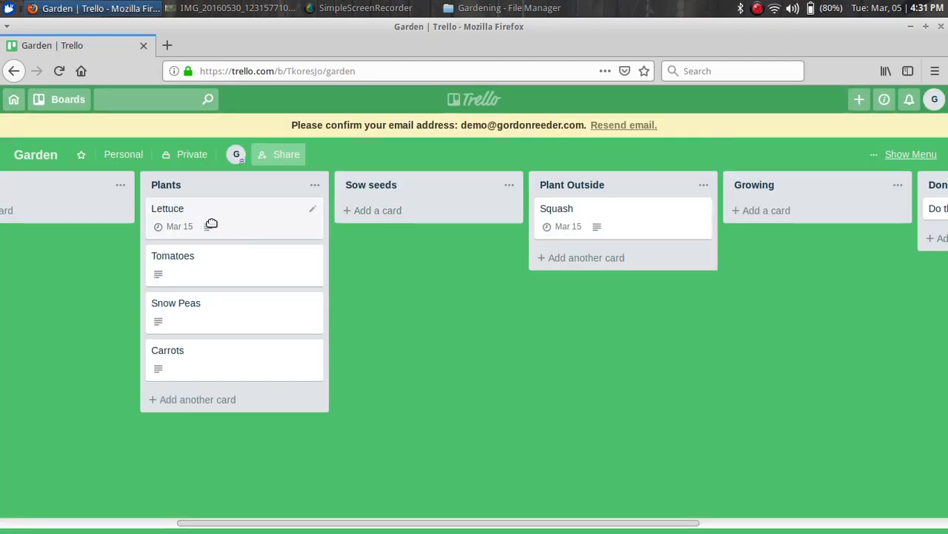
Move the Lettuce card into Sow seeds and open the Squash card
left_click_drag(212, 225, 393, 242)
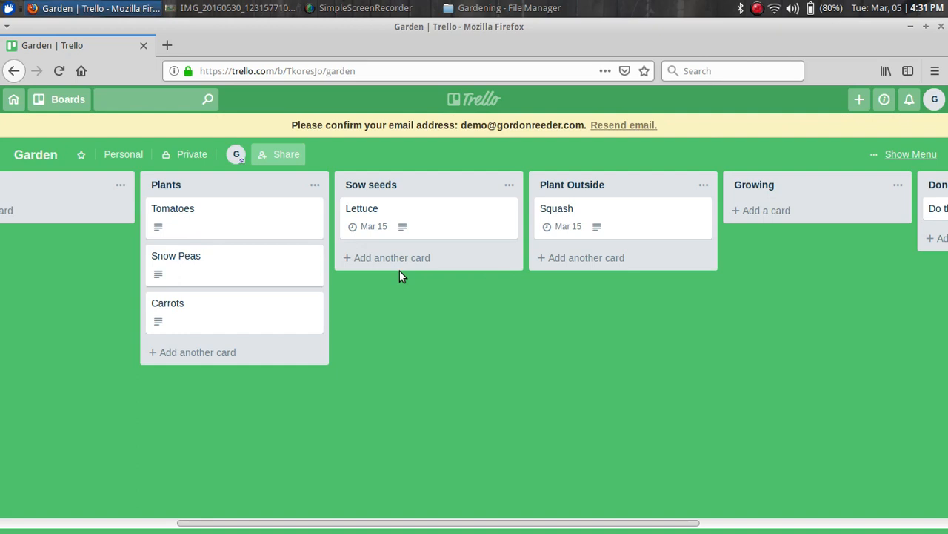
left_click(567, 214)
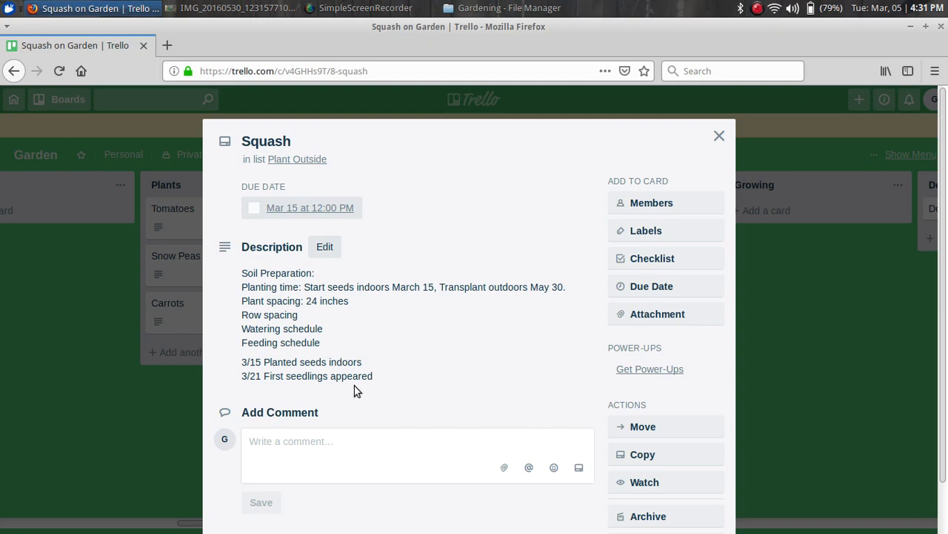
Add the note '5/1 Planted outside' at the end of the Squash description draft, then view formatting help
left_click(375, 380)
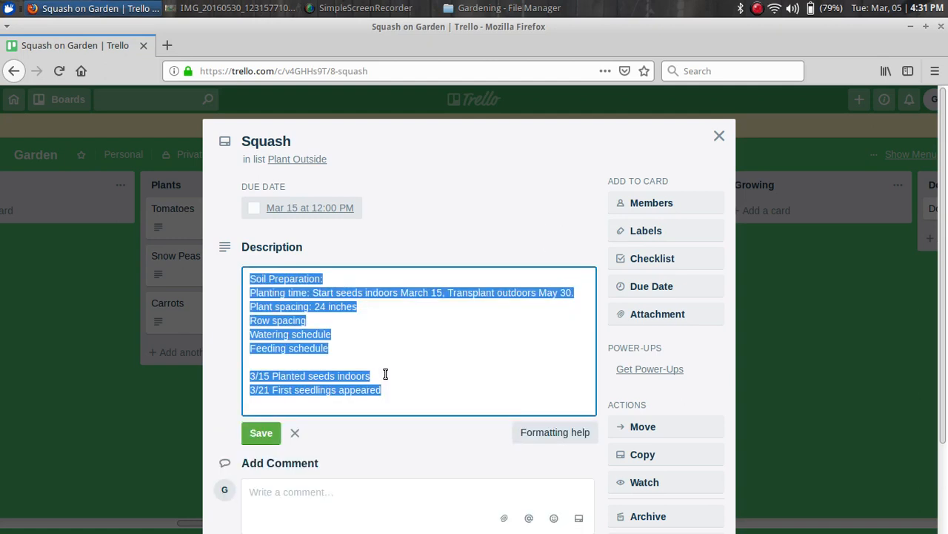
left_click(386, 374)
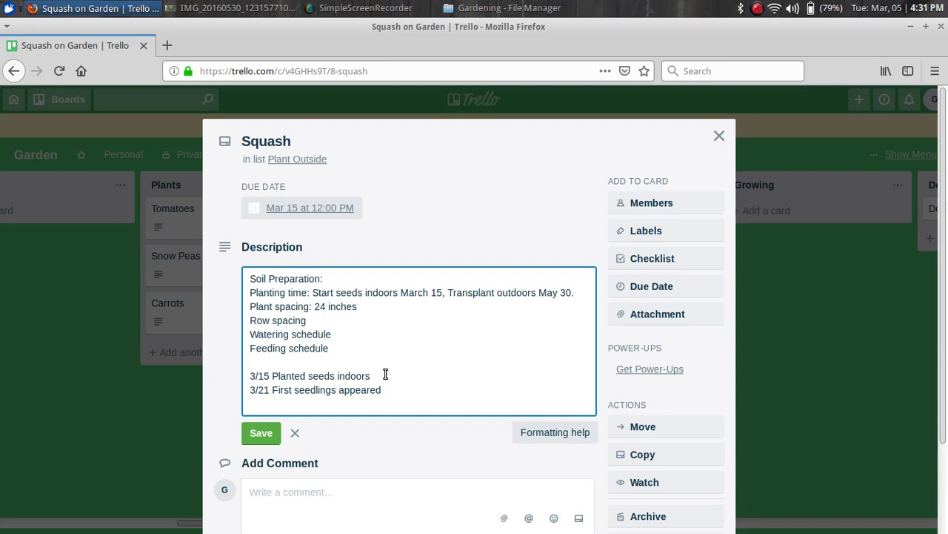
type("5/1 Planted outside")
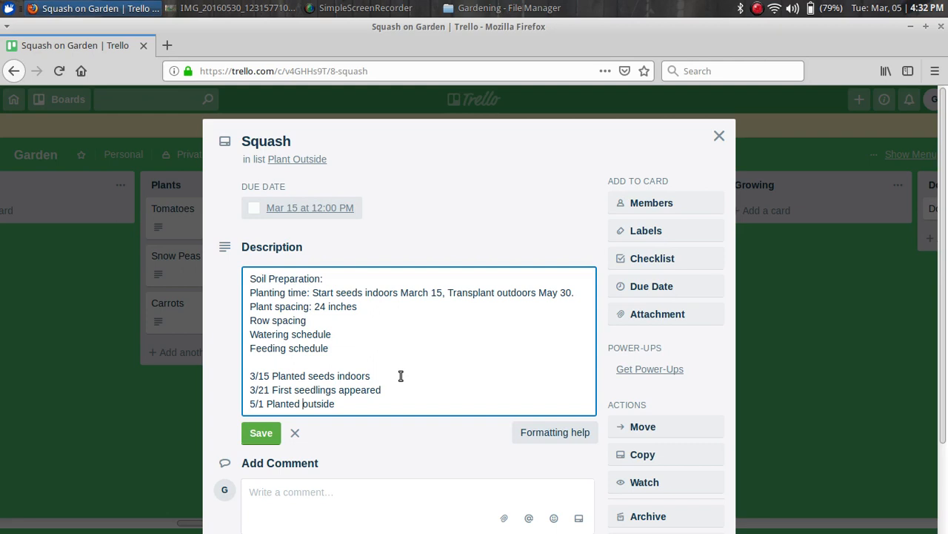
left_click(359, 279)
left_click(368, 402)
left_click(567, 436)
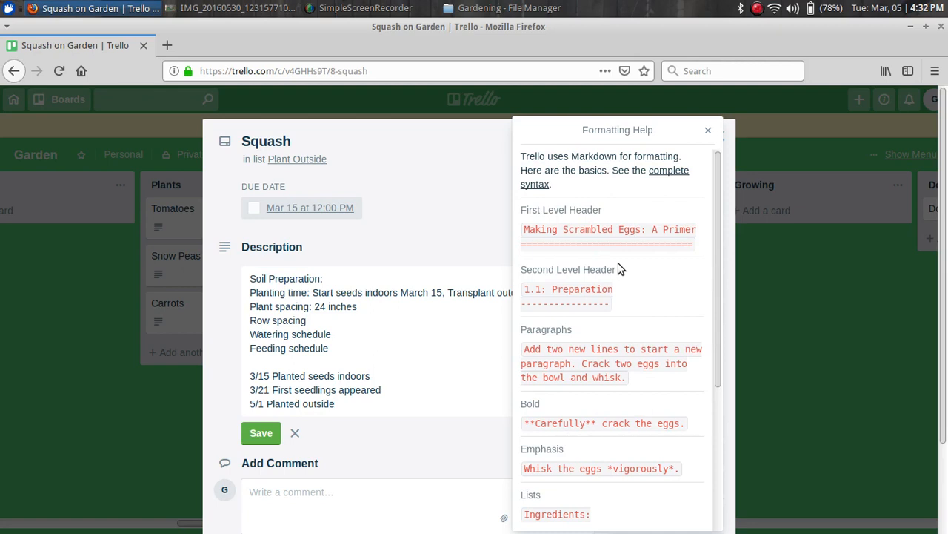
Browse the Lists and Links examples in the formatting help
scroll(621, 270, "down", 3)
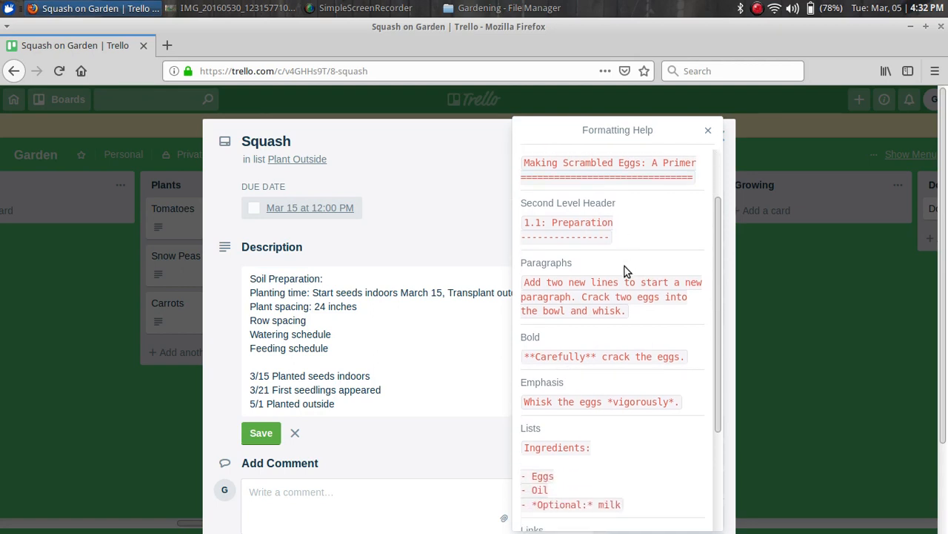
scroll(623, 267, "down", 3)
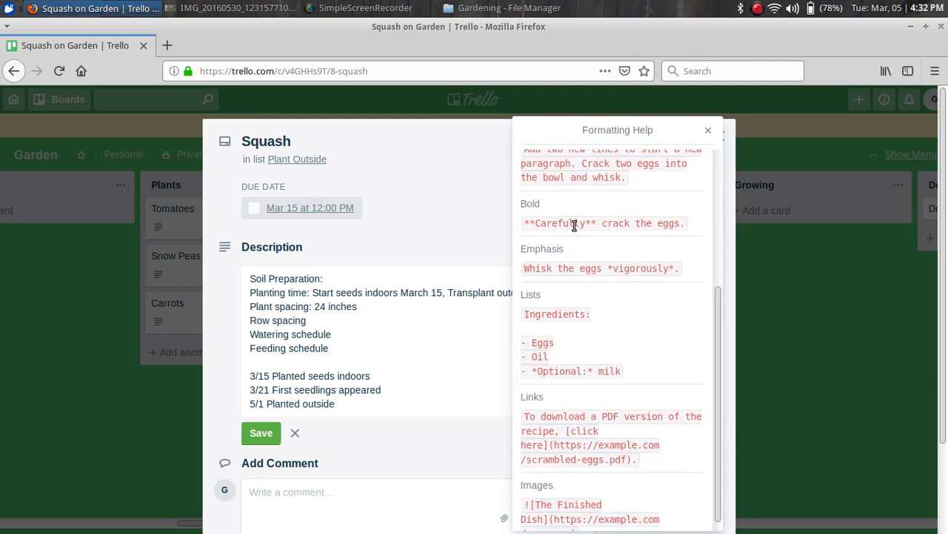
scroll(612, 276, "down", 1)
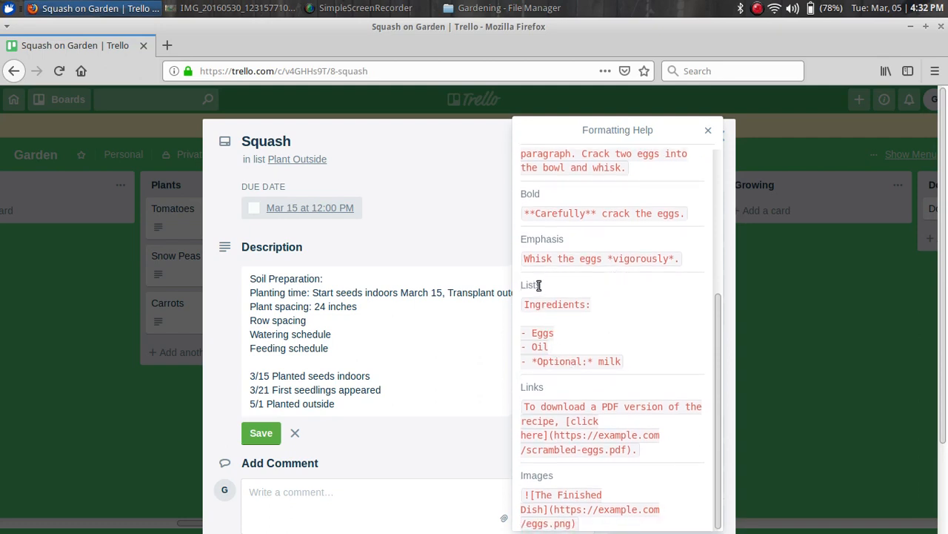
left_click_drag(555, 284, 524, 285)
left_click_drag(553, 385, 513, 393)
scroll(578, 285, "up", 2)
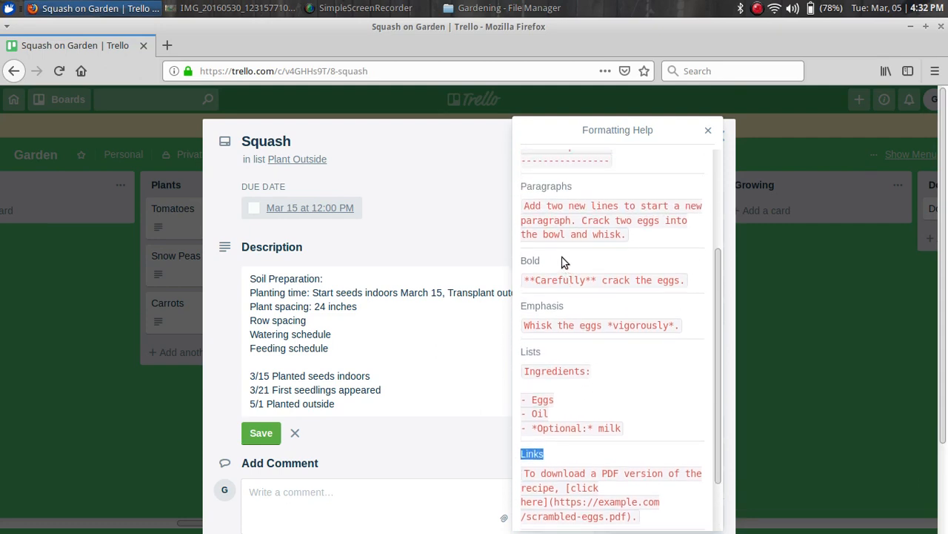
Review the Bold and Emphasis examples, close the help, and save the Squash description
left_click(535, 260)
double_click(535, 260)
left_click_drag(565, 310, 523, 309)
scroll(629, 281, "up", 4)
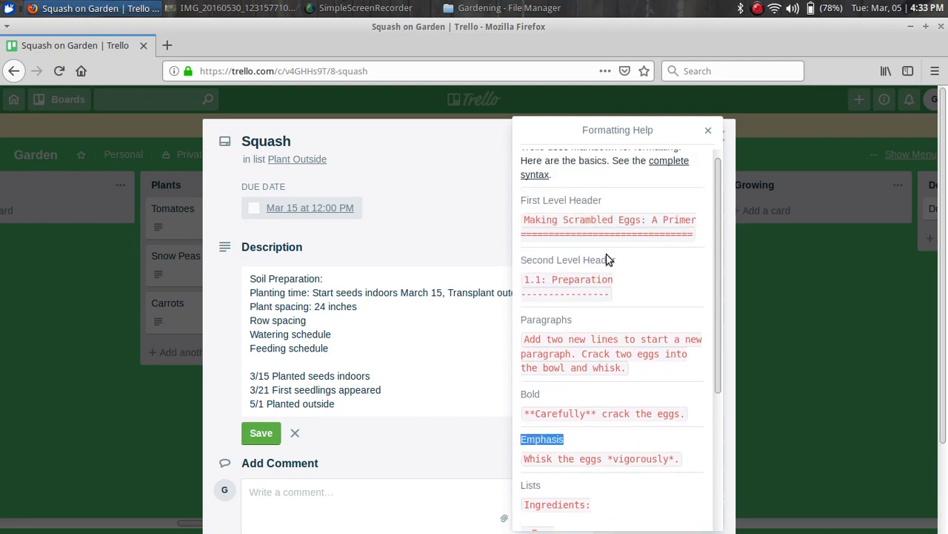
left_click(711, 132)
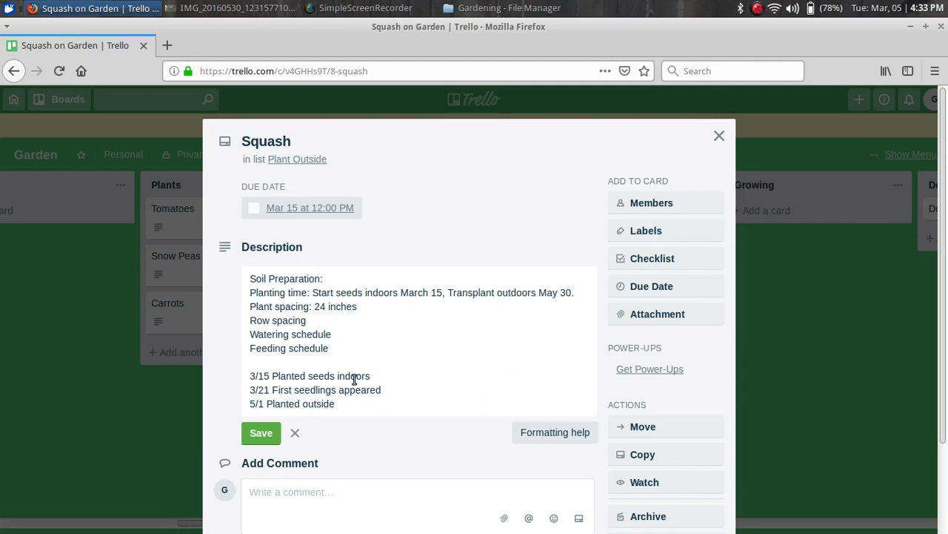
left_click(260, 434)
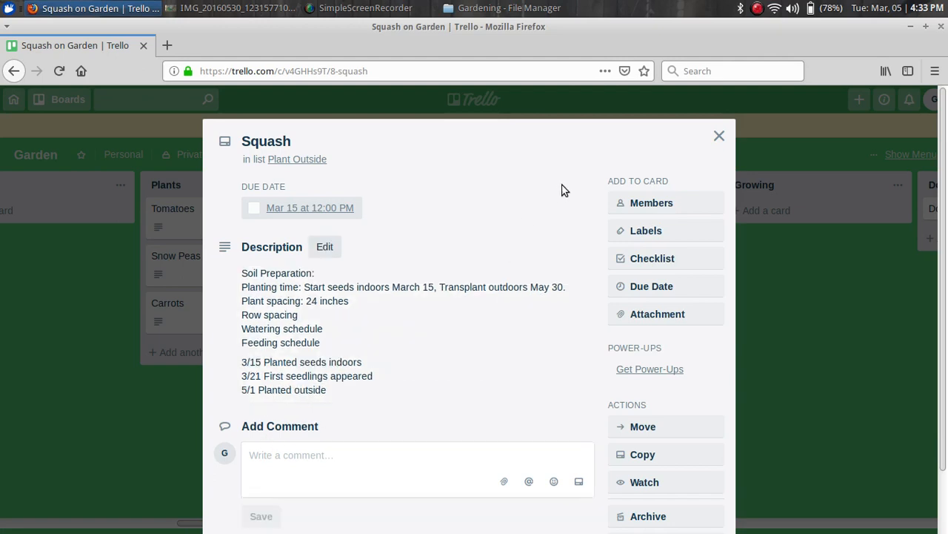
Close the card and move Squash from Plant Outside through Growing into Done
left_click(719, 138)
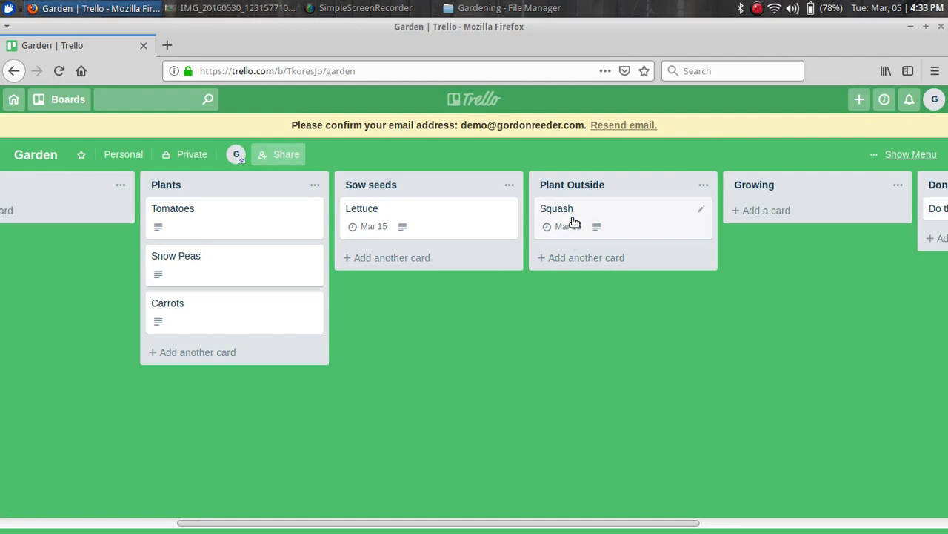
left_click_drag(560, 210, 734, 220)
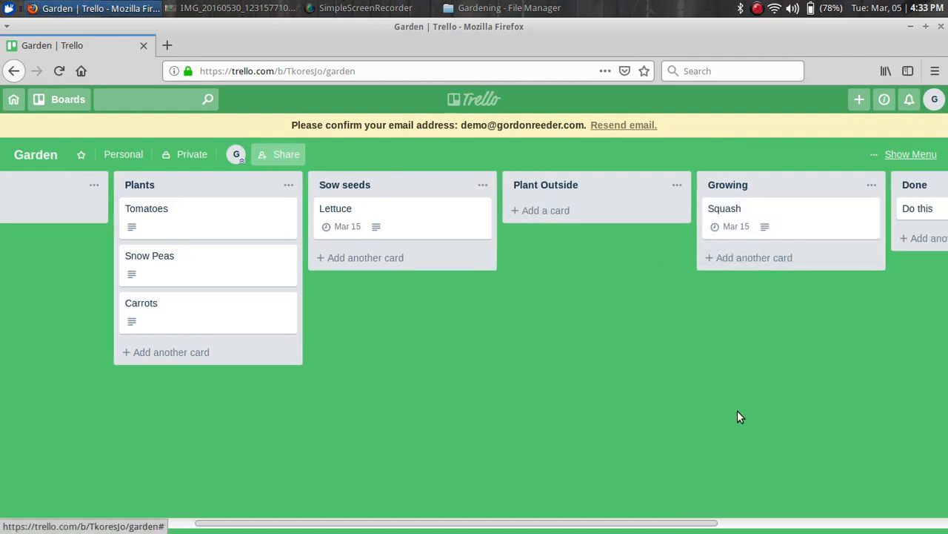
left_click_drag(656, 524, 828, 527)
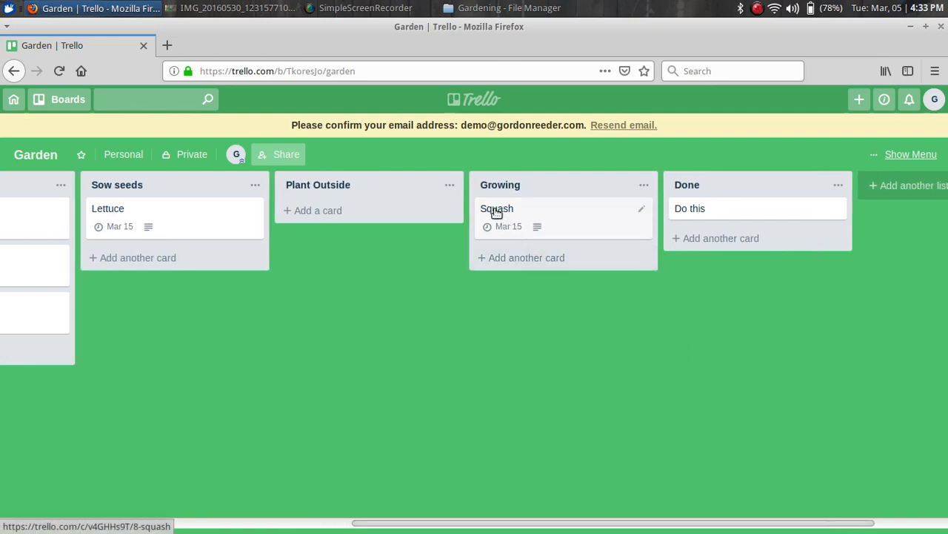
left_click_drag(495, 210, 691, 237)
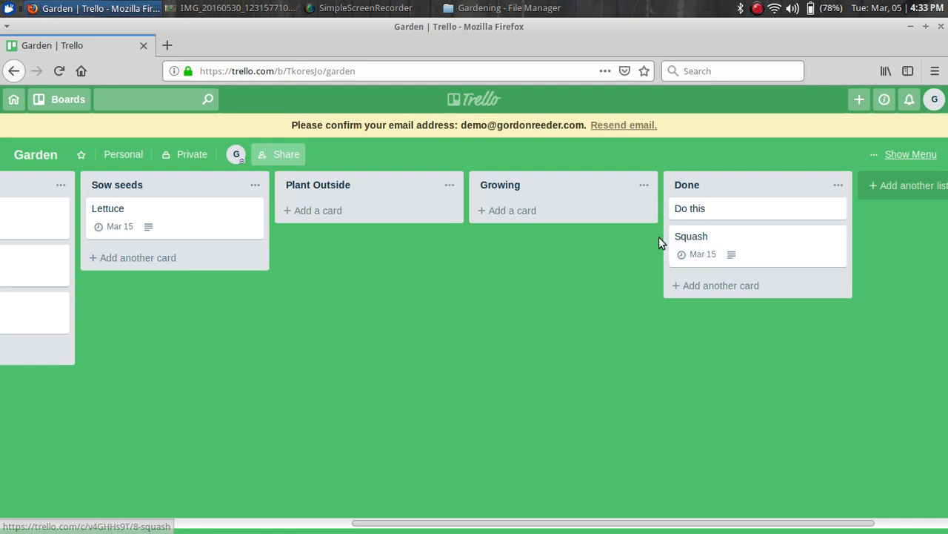
Archive the Squash card, then check the board menu's activity log and open More
left_click(839, 240)
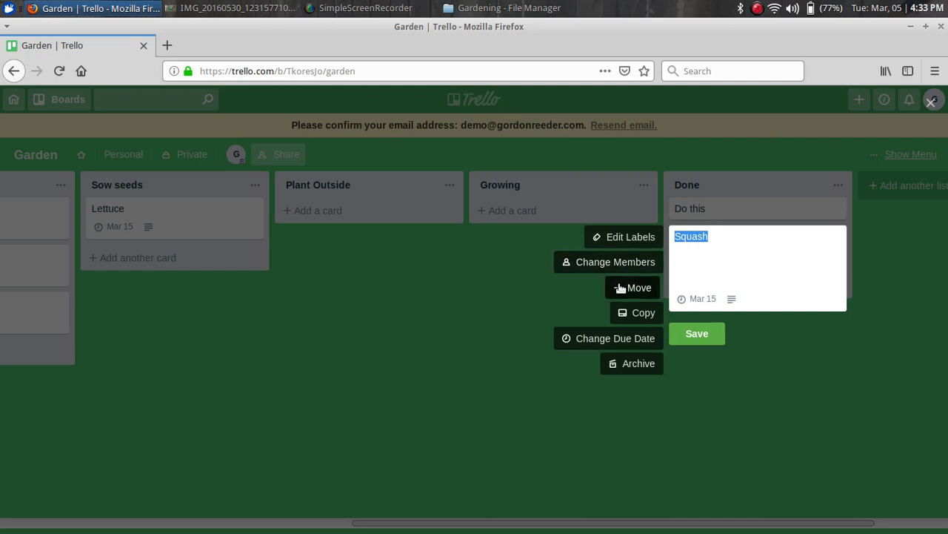
left_click(635, 365)
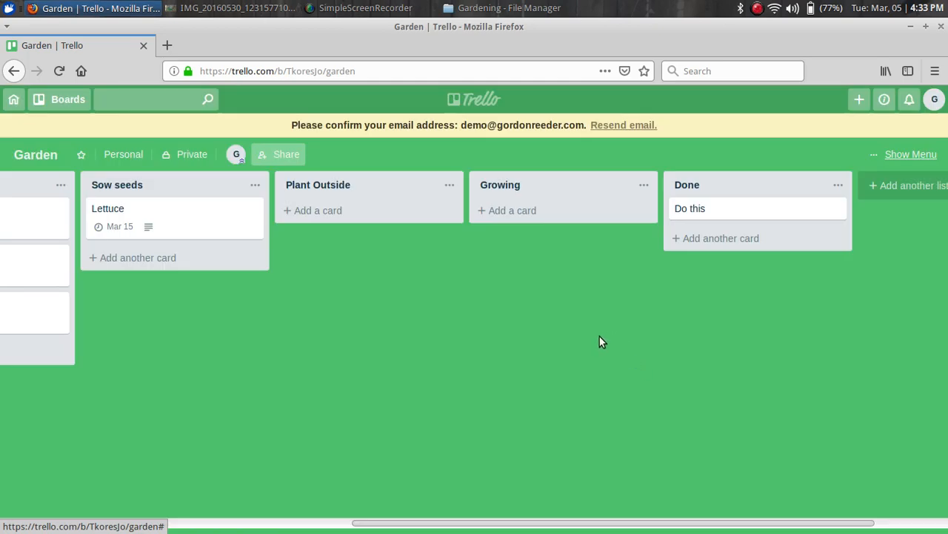
left_click(889, 156)
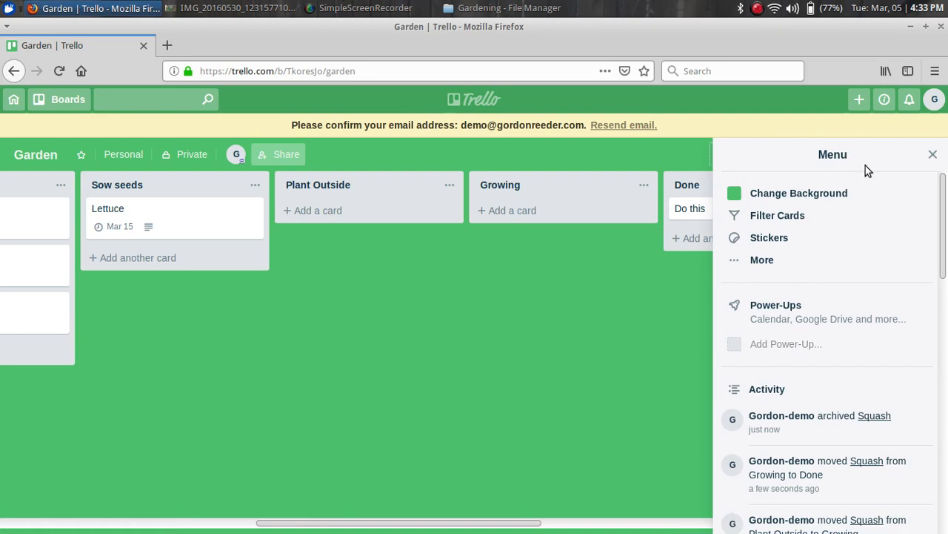
scroll(811, 262, "down", 10)
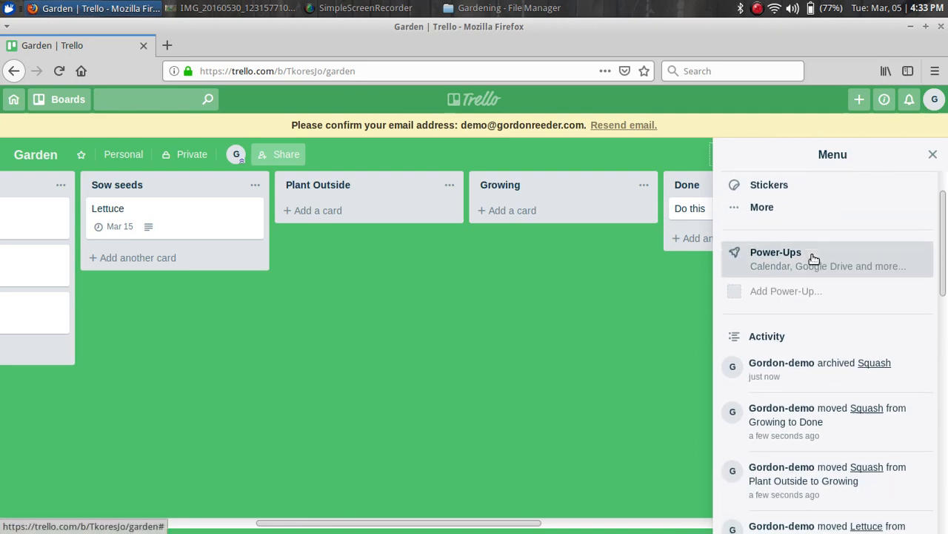
scroll(812, 259, "down", 3)
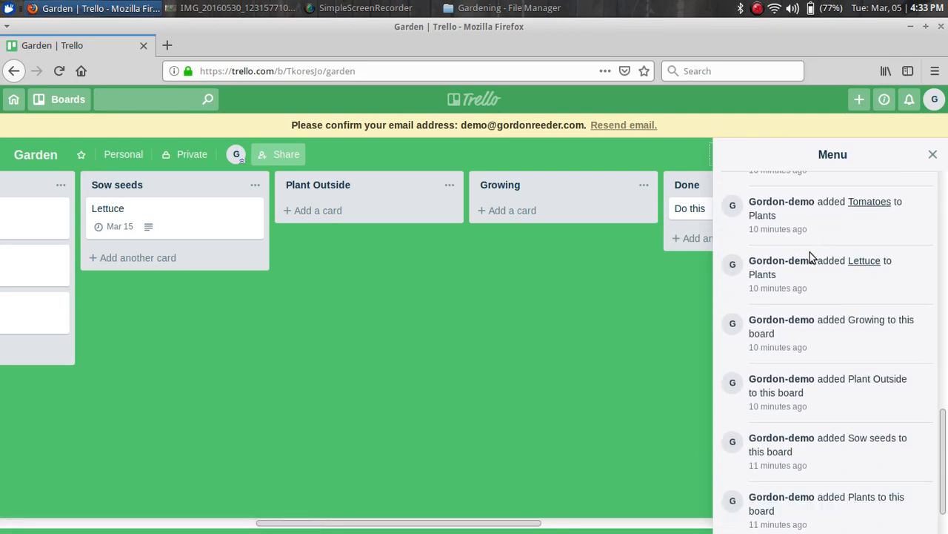
scroll(807, 252, "up", 7)
scroll(805, 244, "up", 4)
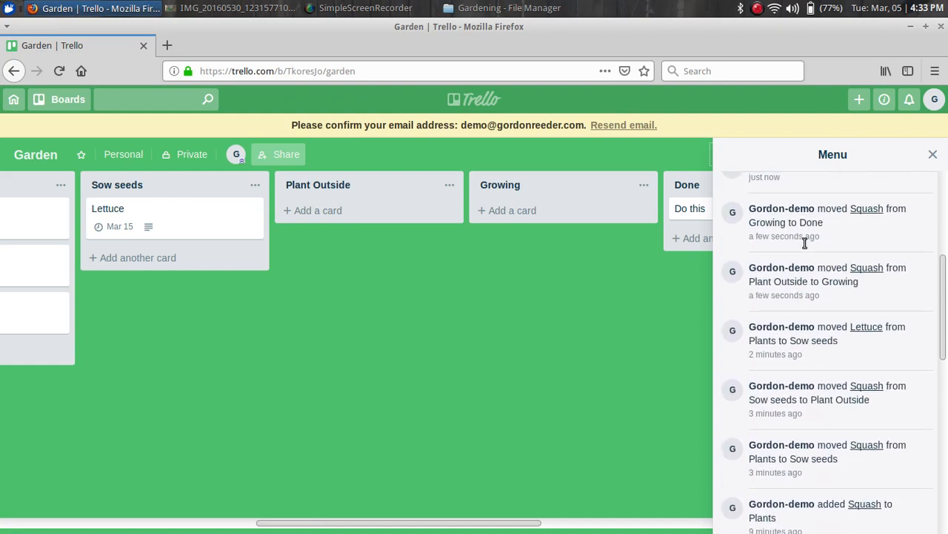
scroll(805, 246, "up", 2)
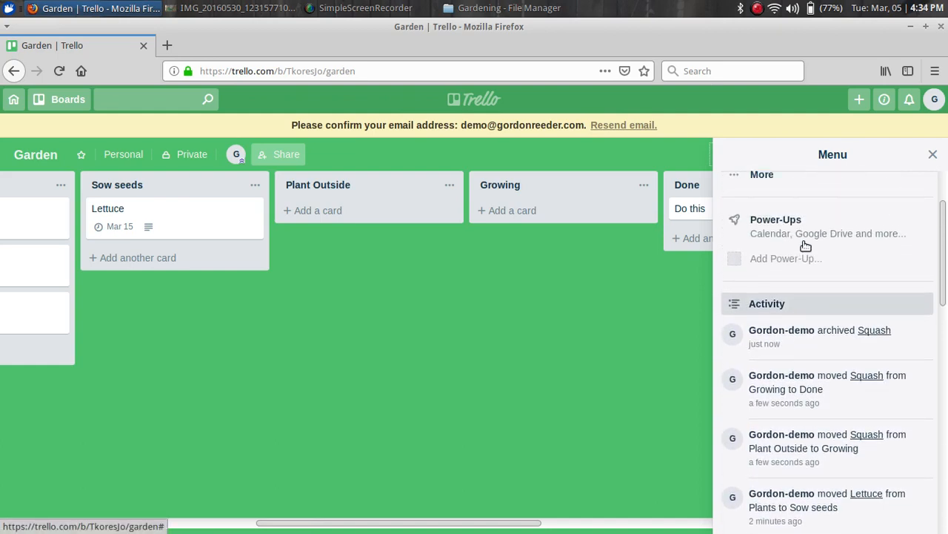
scroll(805, 245, "up", 3)
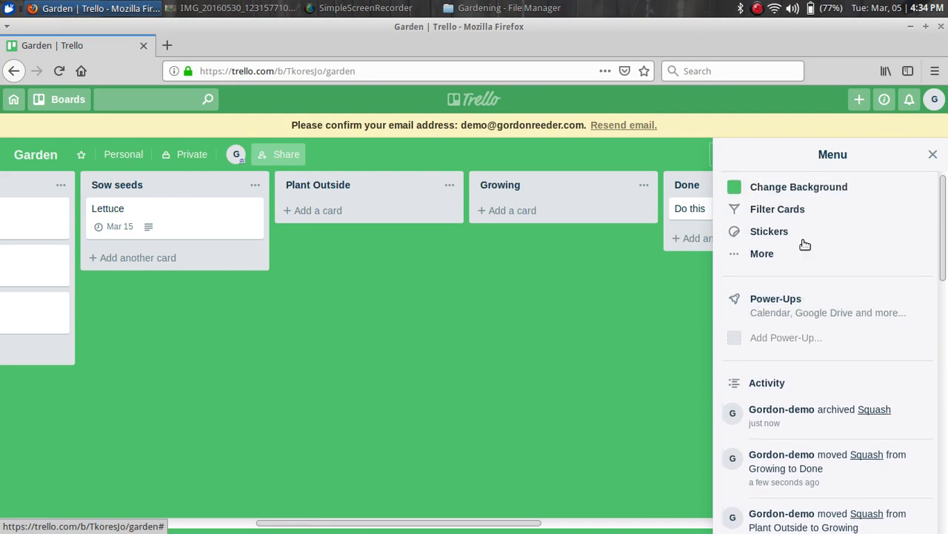
left_click(745, 261)
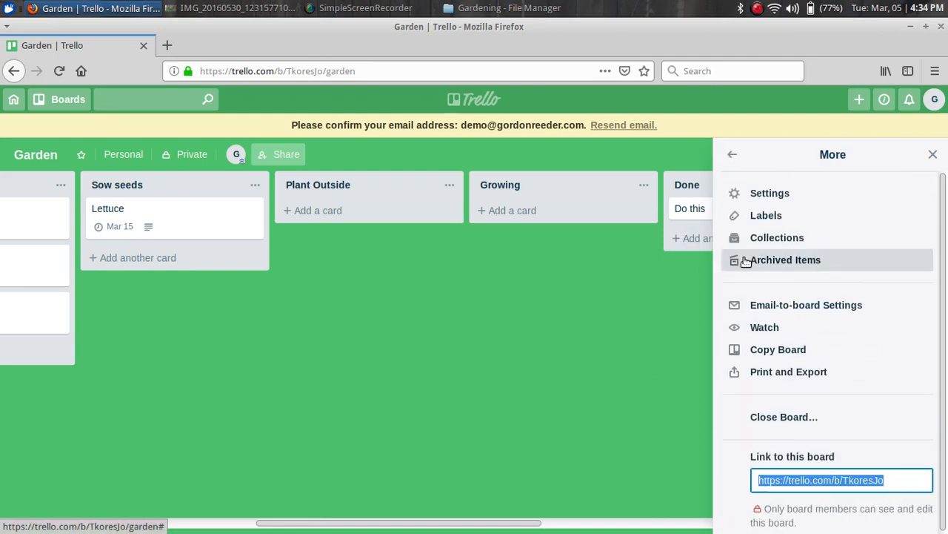
Check the archived Squash card (Mar 15) in the board's Archive, then close the board menu
left_click(787, 261)
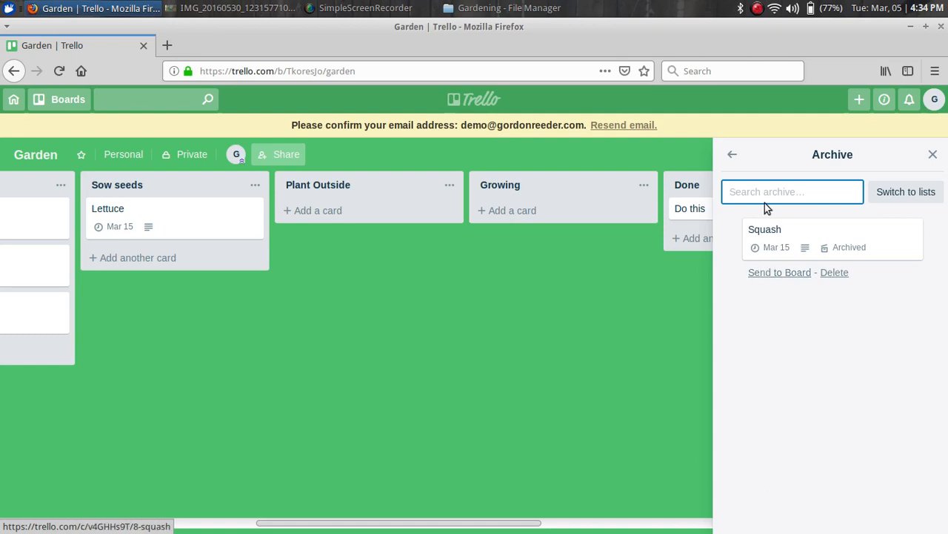
left_click(765, 232)
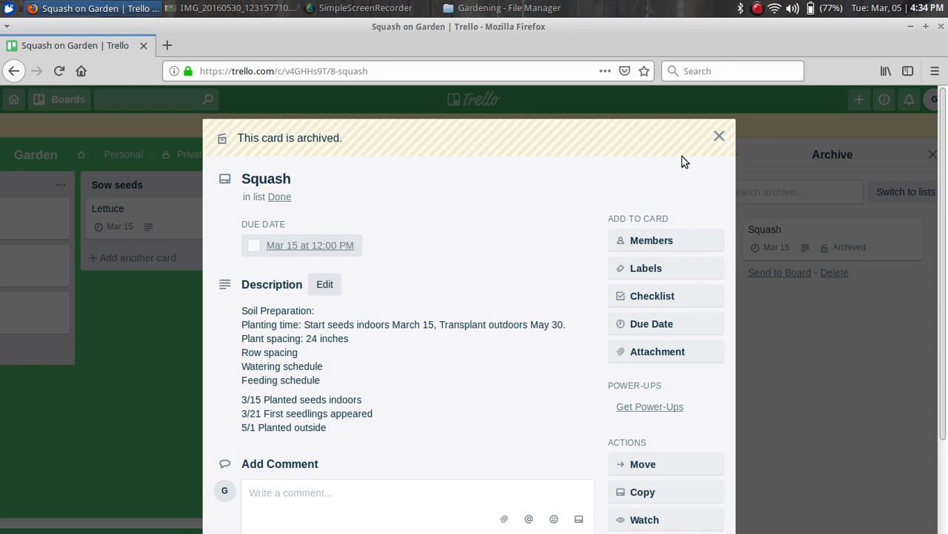
left_click(719, 138)
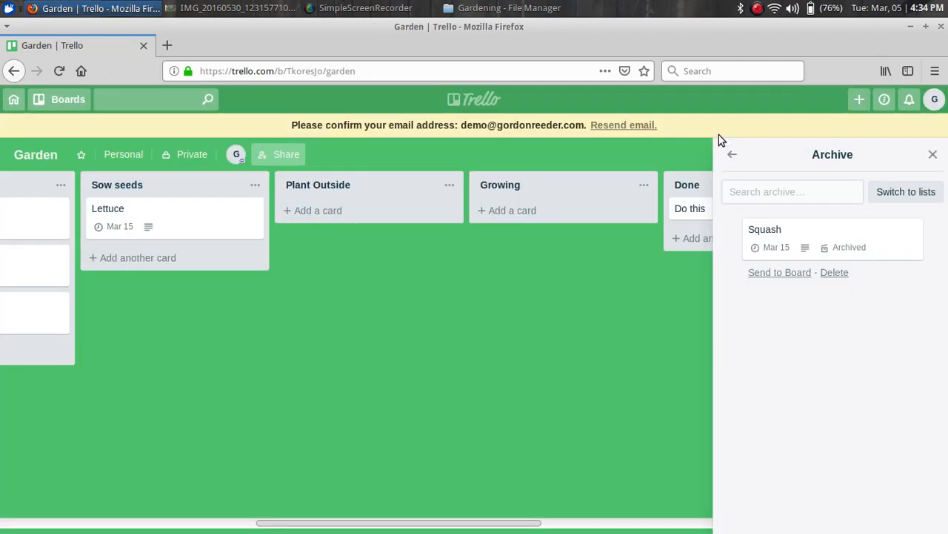
left_click(934, 156)
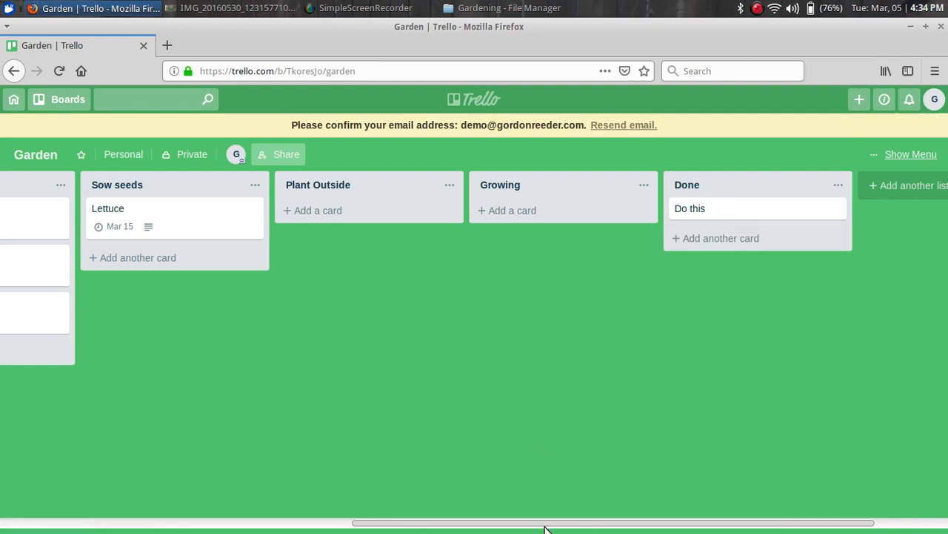
left_click_drag(545, 526, 137, 508)
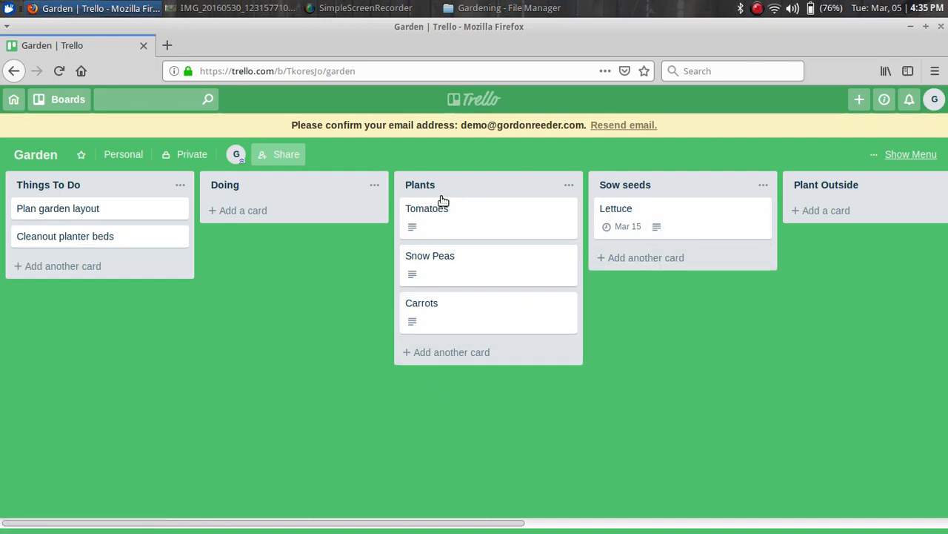
left_click(418, 186)
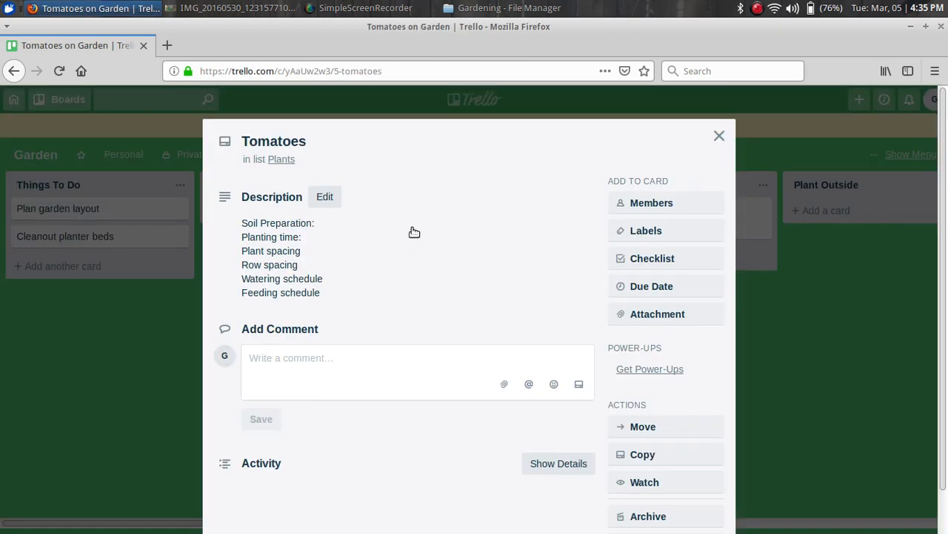
left_click(718, 136)
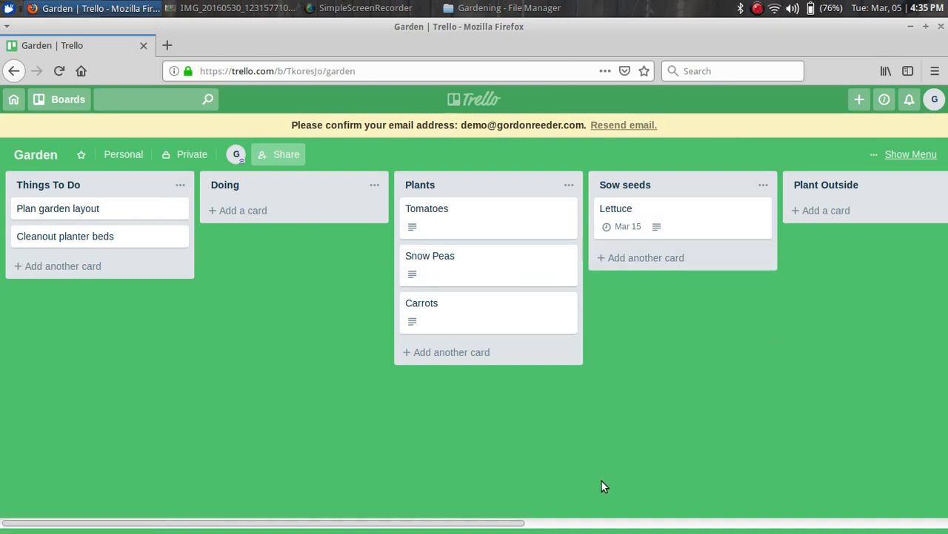
left_click_drag(507, 528, 875, 512)
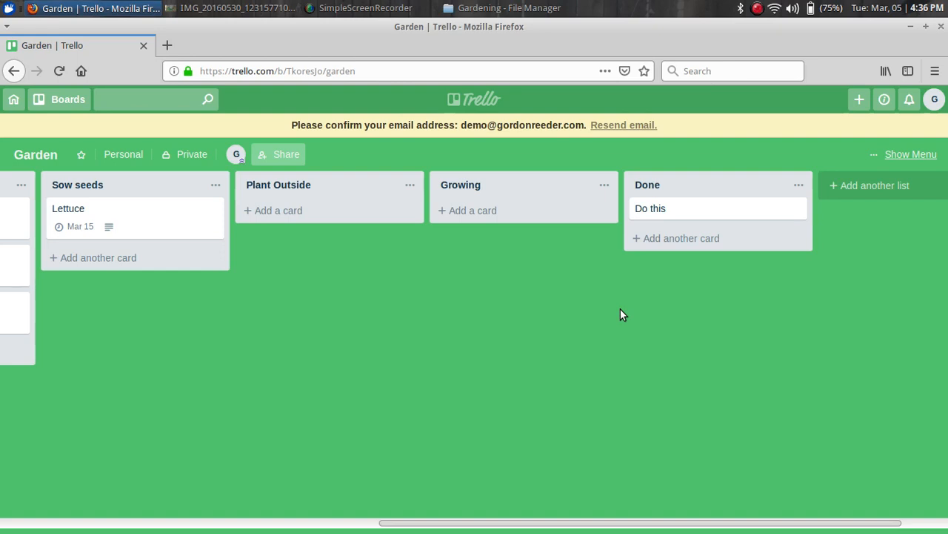
left_click(215, 211)
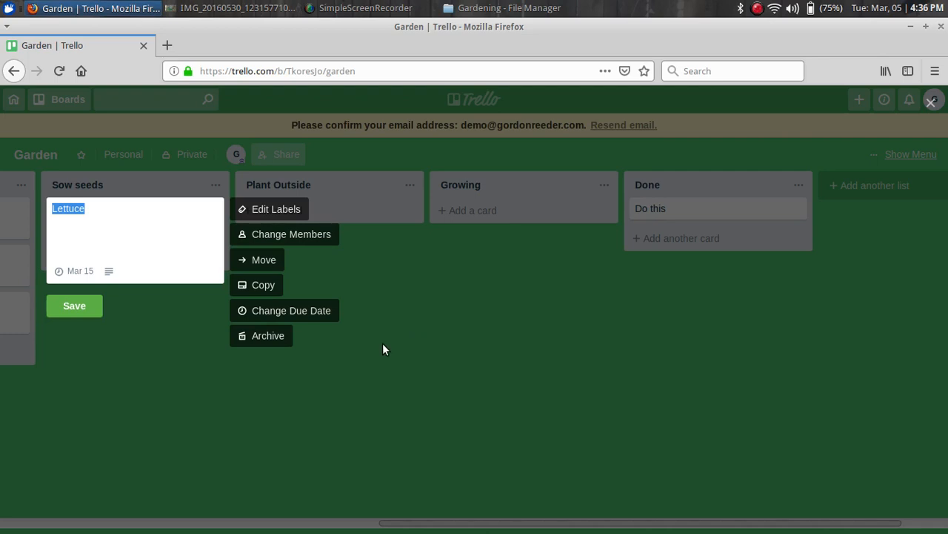
left_click(283, 400)
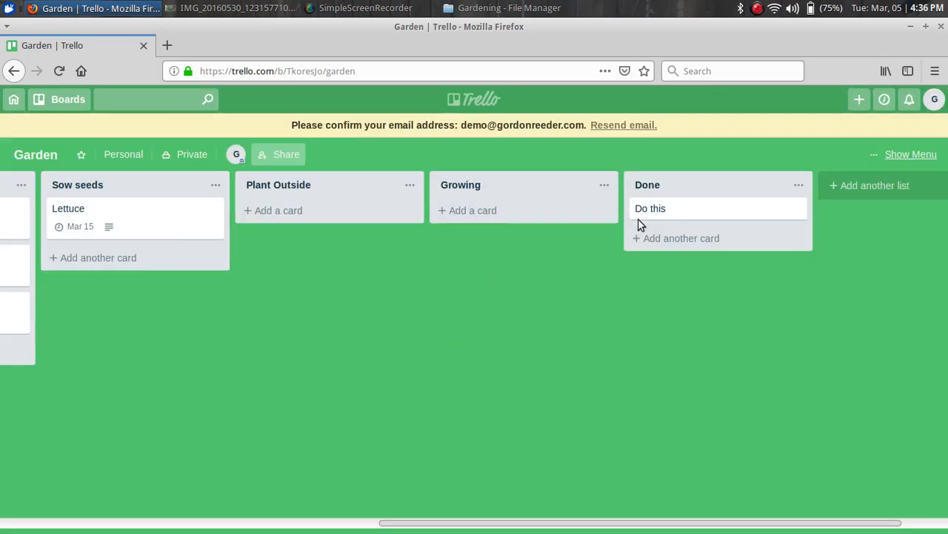